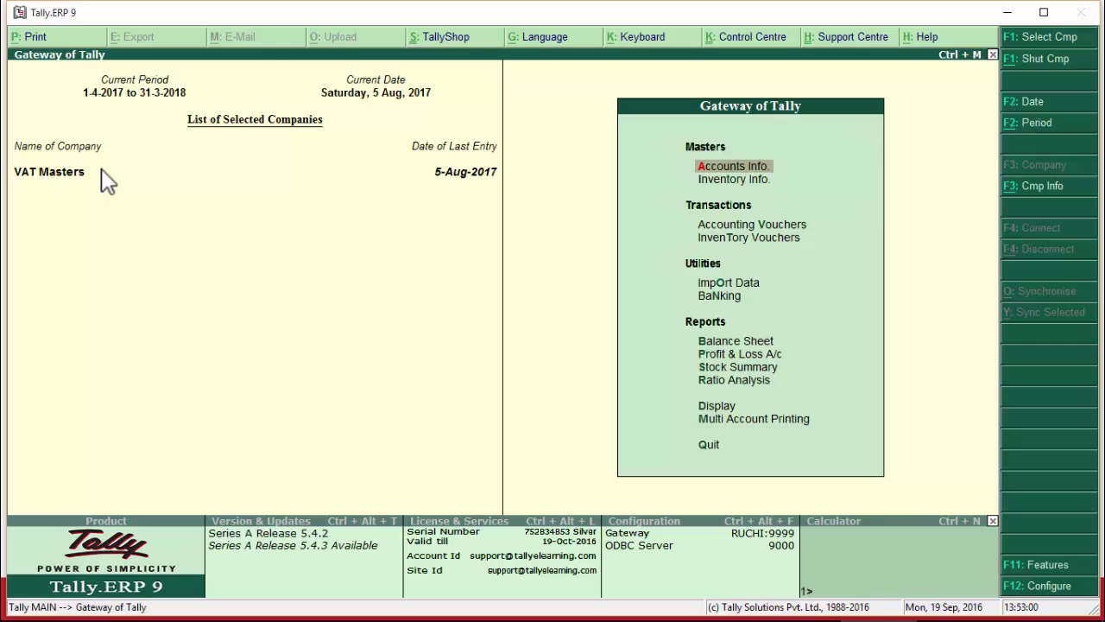
# Step: Enable Value Added Tax in the company's statutory and taxation features and open its VAT details
pyautogui.press('F11')
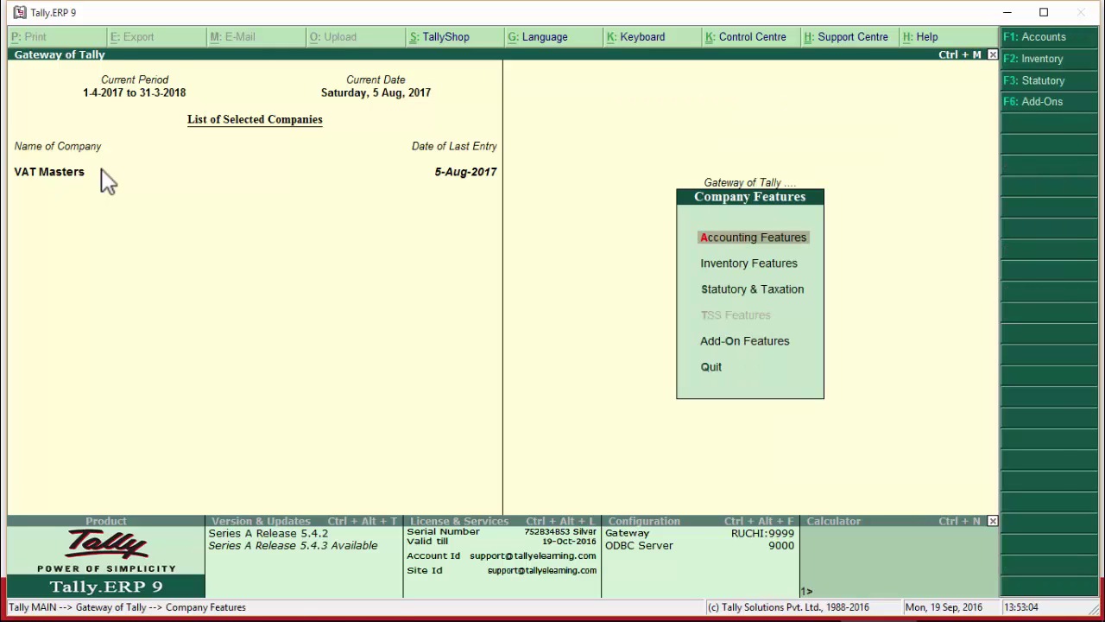
pyautogui.press('F3')
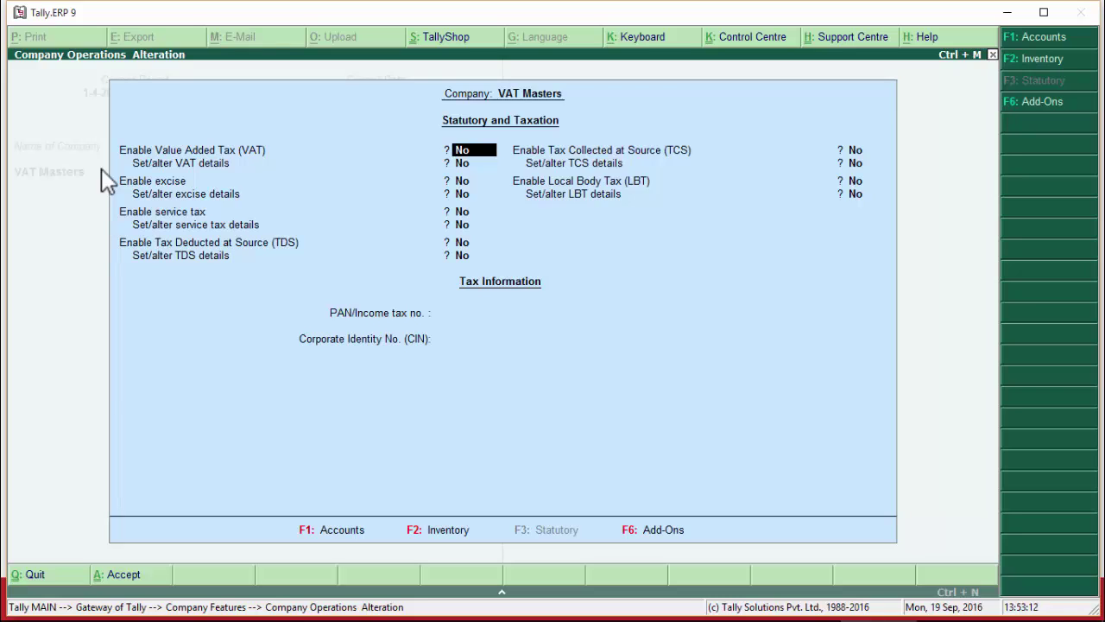
pyautogui.write('y')
pyautogui.press('Return')
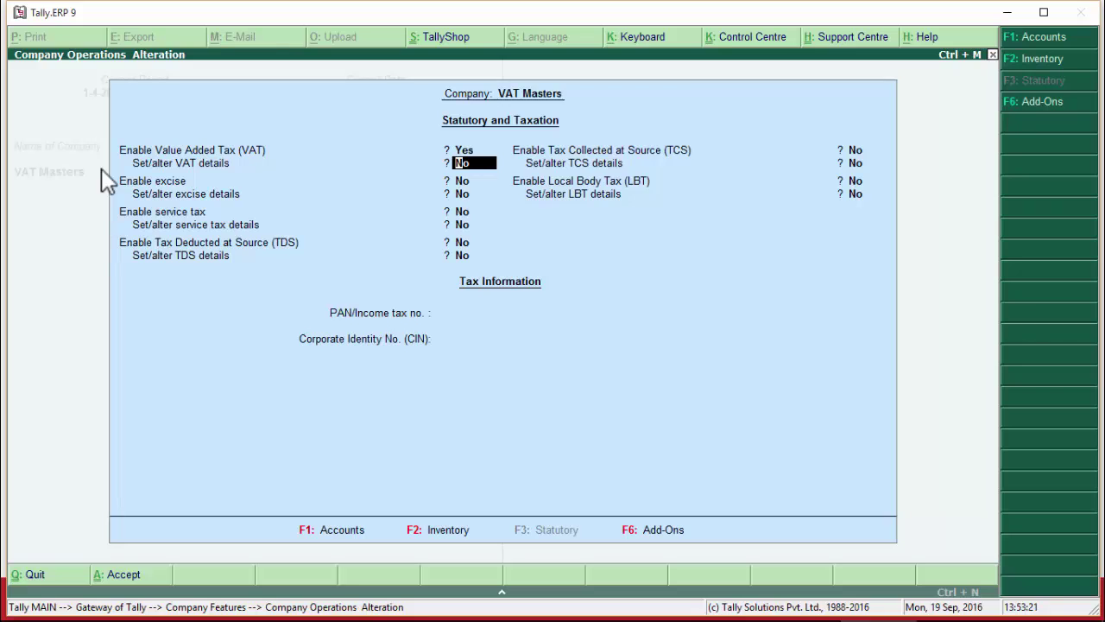
pyautogui.write('y')
pyautogui.press('Return')
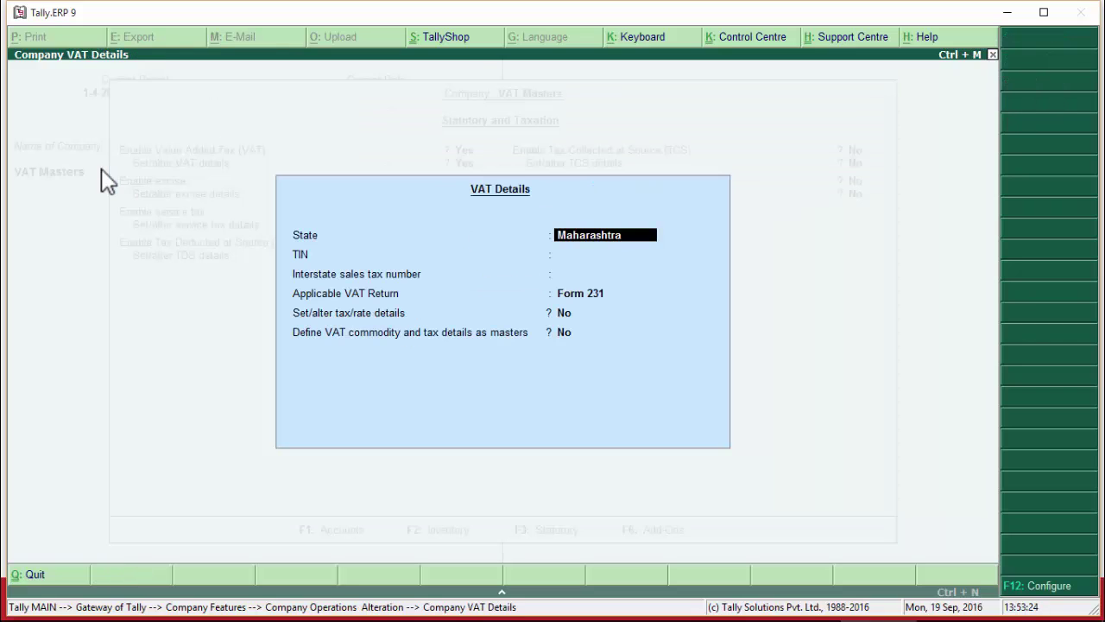
# Step: Turn on tax rate details for the company and set a 12.5% VAT rate applicable from 1 April
pyautogui.press('Return')
pyautogui.press('Return')
pyautogui.press('Return')
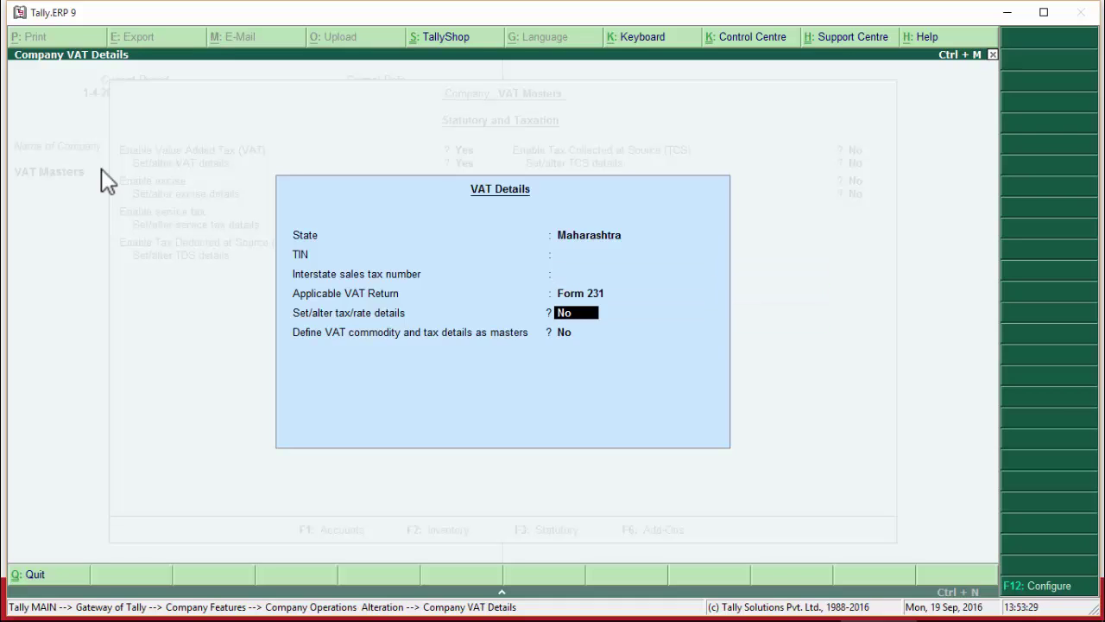
pyautogui.write('y')
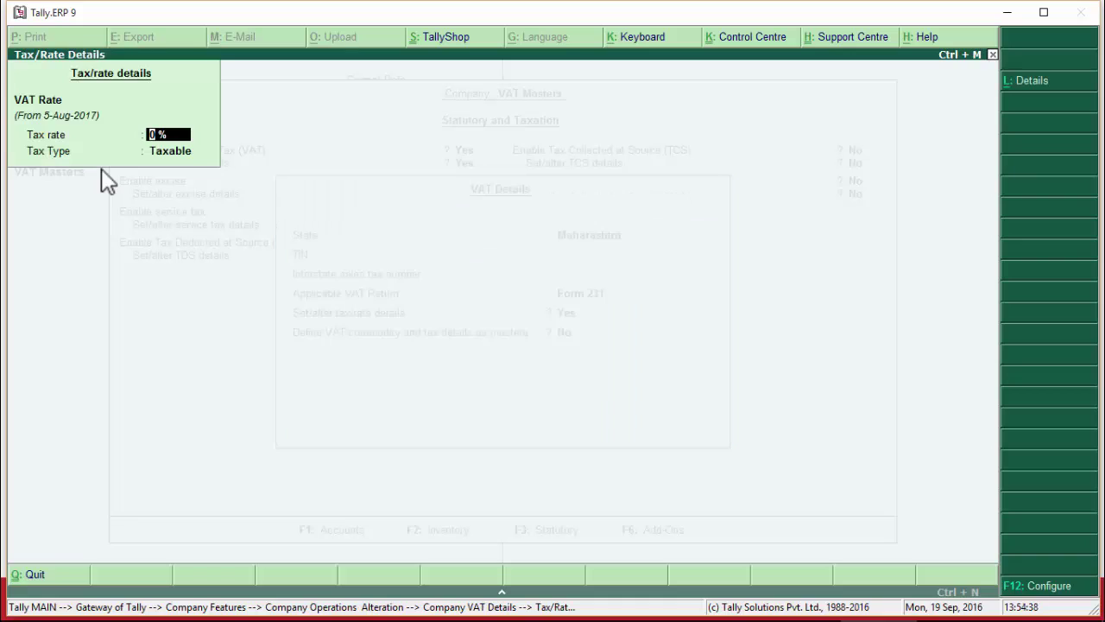
pyautogui.write('0')
pyautogui.write('12.5')
pyautogui.press('Return')
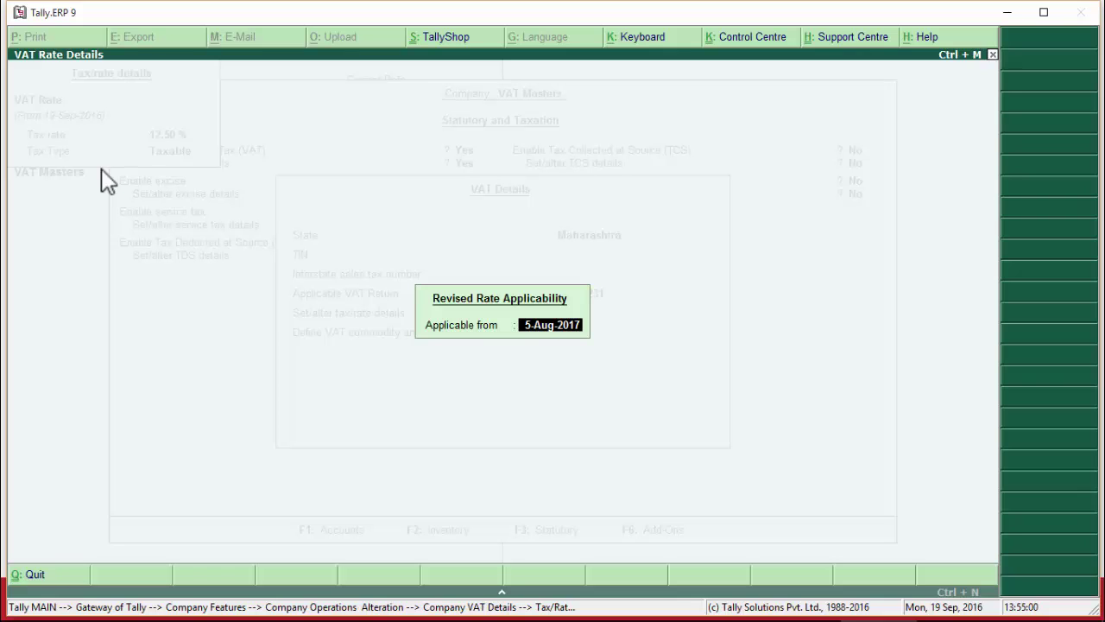
pyautogui.write('1/4')
pyautogui.press('Return')
pyautogui.press('Return')
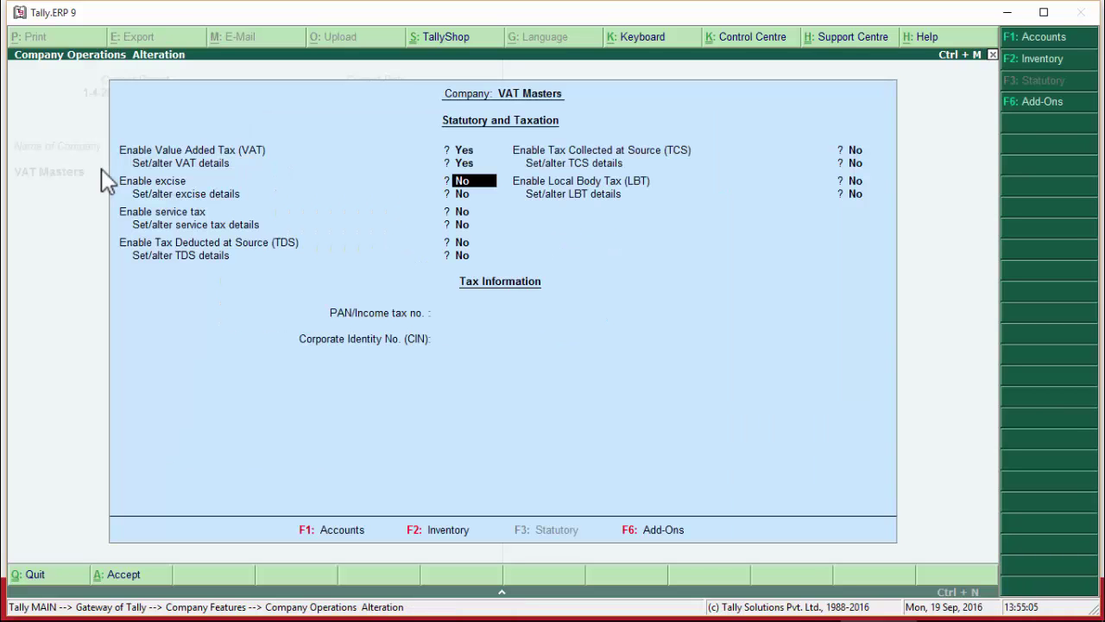
# Step: Leave the remaining statutory and taxation options at their defaults and save the company features
pyautogui.press('Return')
pyautogui.press('Return')
pyautogui.press('Return')
pyautogui.press('Return')
pyautogui.press('Return')
pyautogui.press('Return')
pyautogui.press('Return')
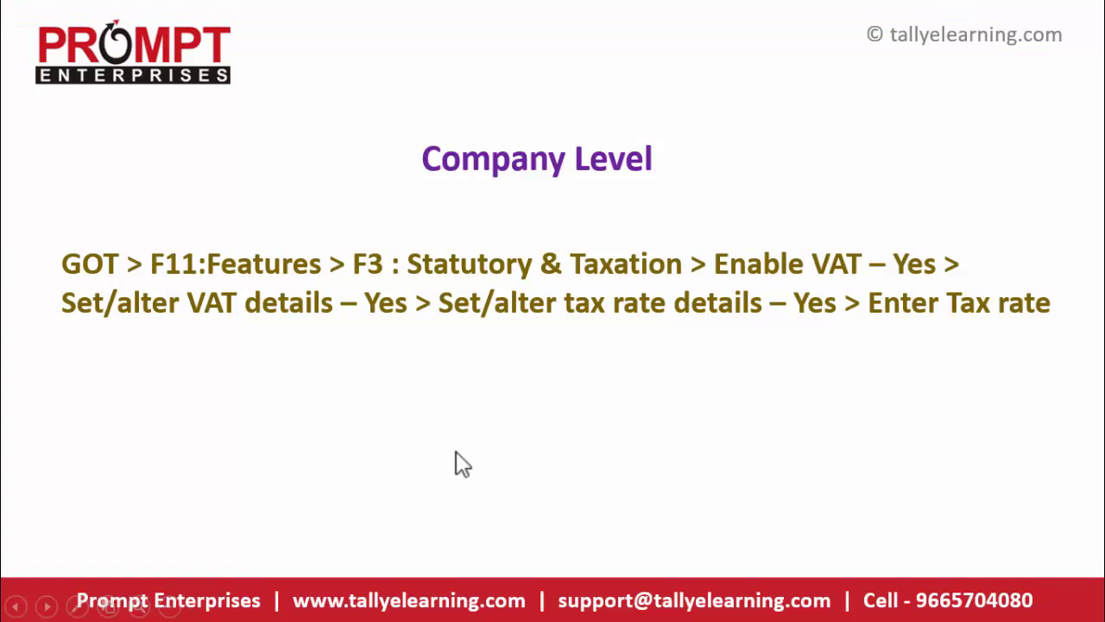
pyautogui.click(456, 451)
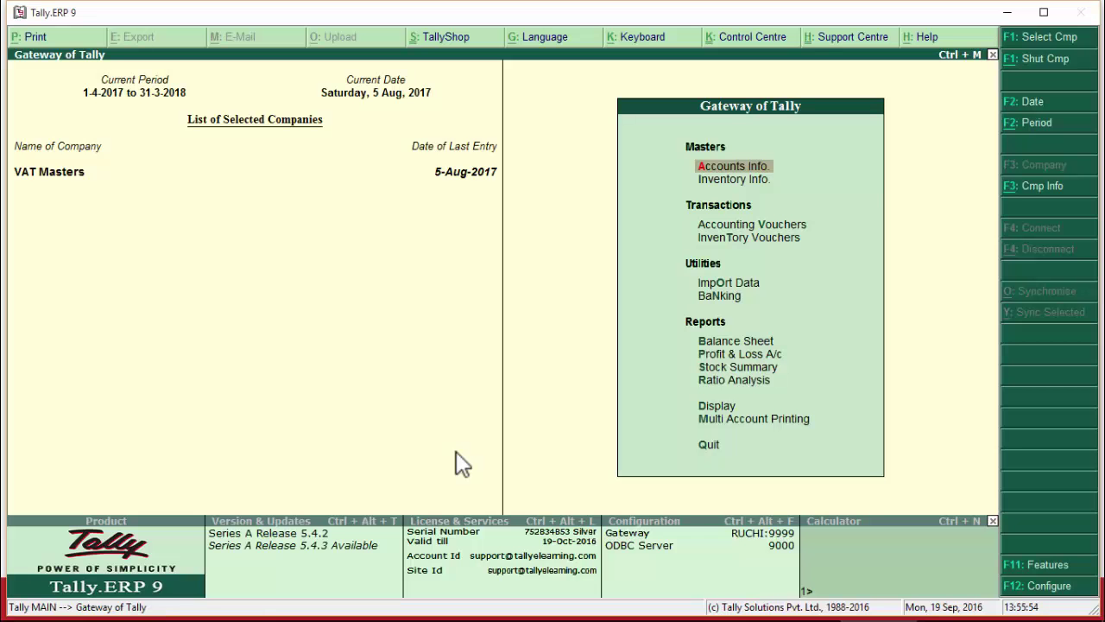
# Step: Open the Samsung stock group for alteration from the inventory masters
pyautogui.press('Down')
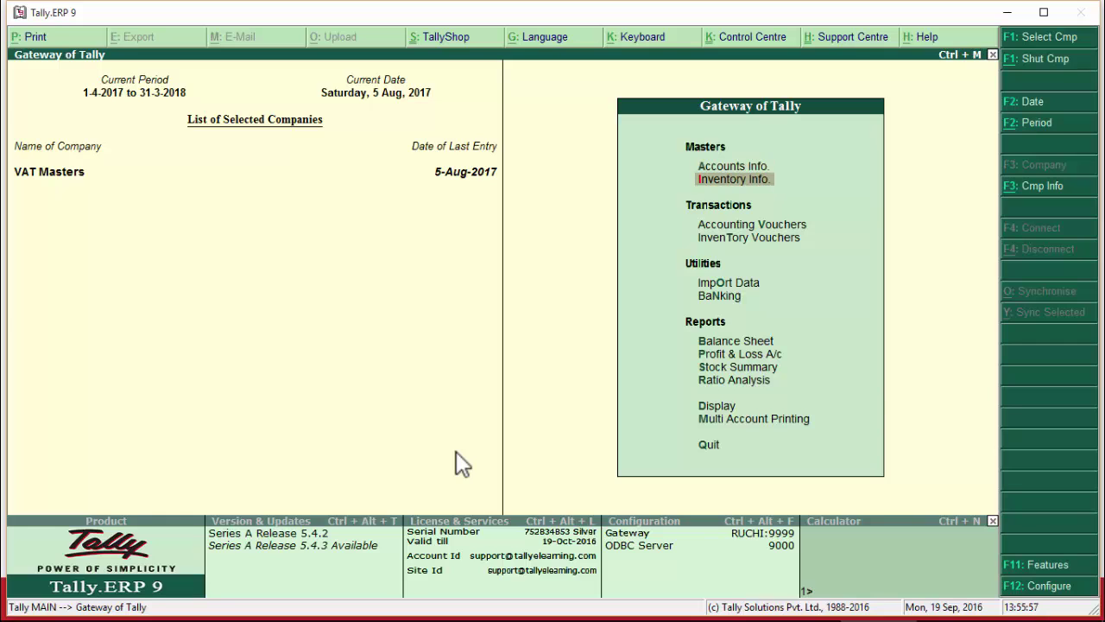
pyautogui.press('Return')
pyautogui.press('Return')
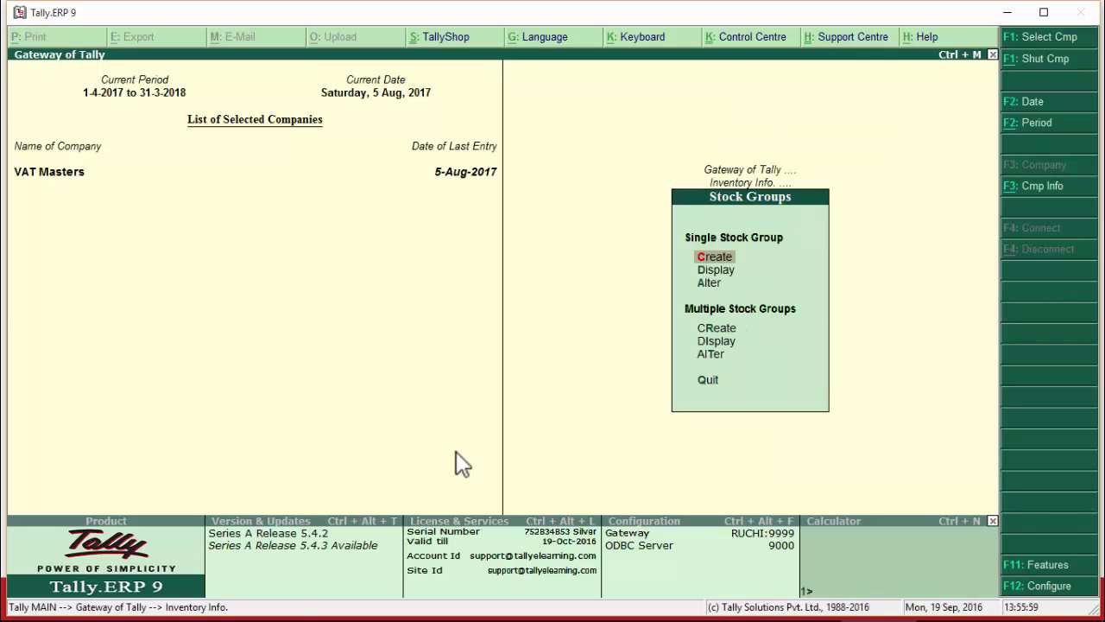
pyautogui.press('Down')
pyautogui.press('Down')
pyautogui.press('Return')
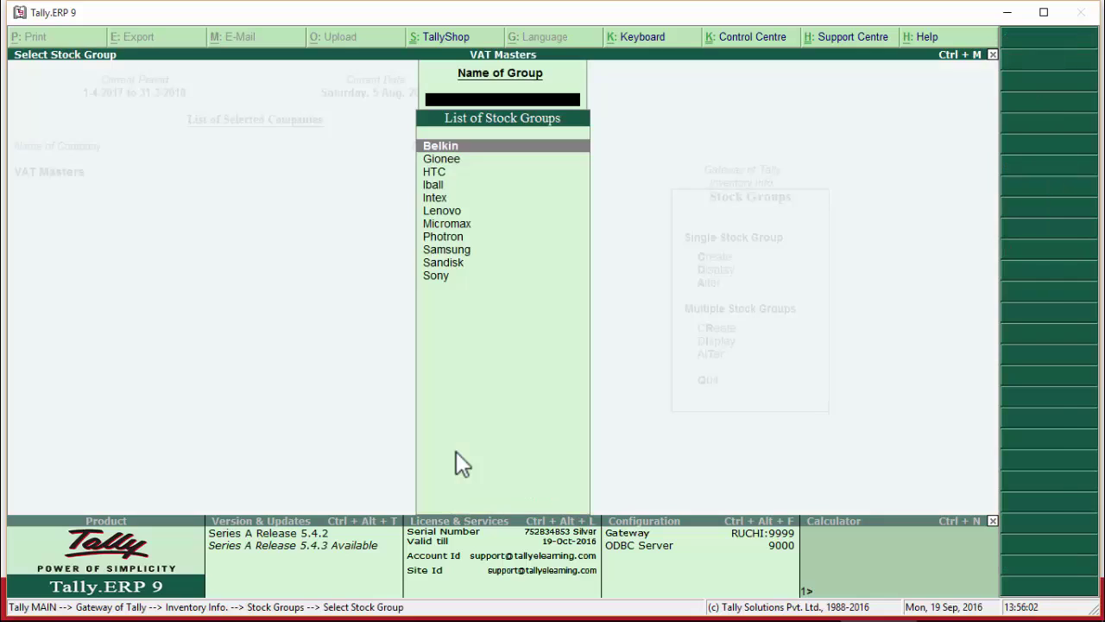
pyautogui.write('Samsung')
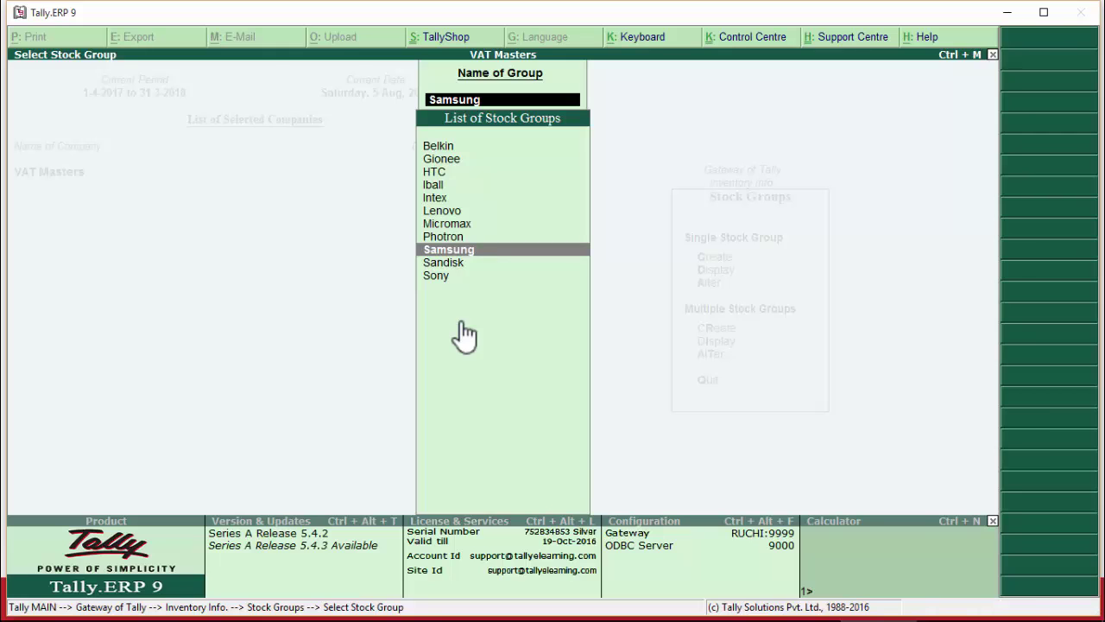
pyautogui.press('Return')
# Step: Enable VAT details for the Samsung stock group, set its tax rate to 5.5%, and save the group
pyautogui.press('Return')
pyautogui.press('Return')
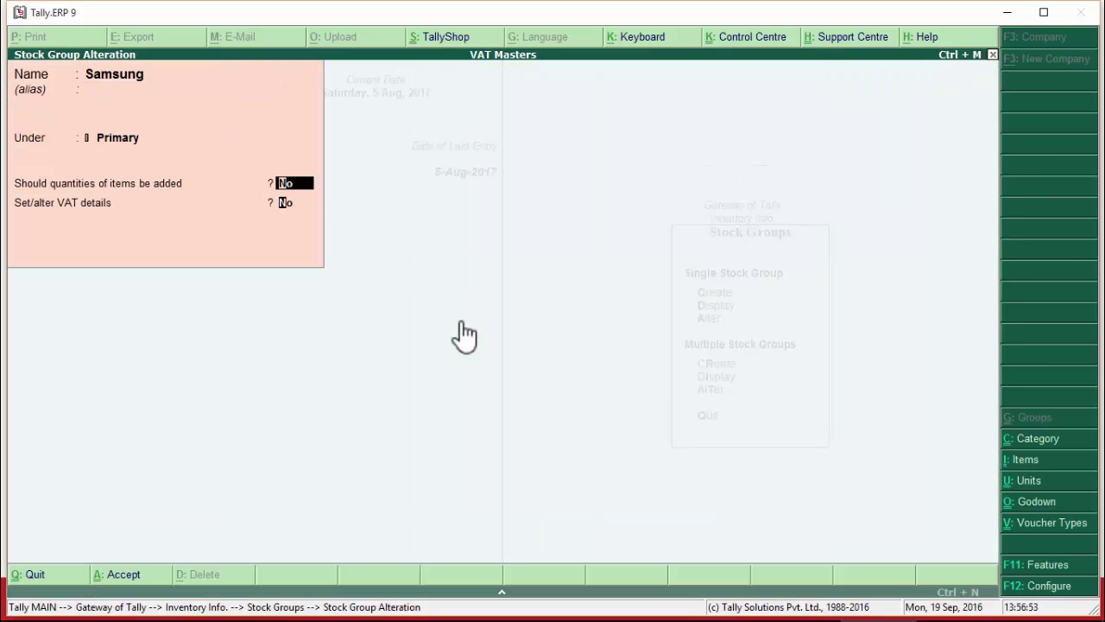
pyautogui.press('Return')
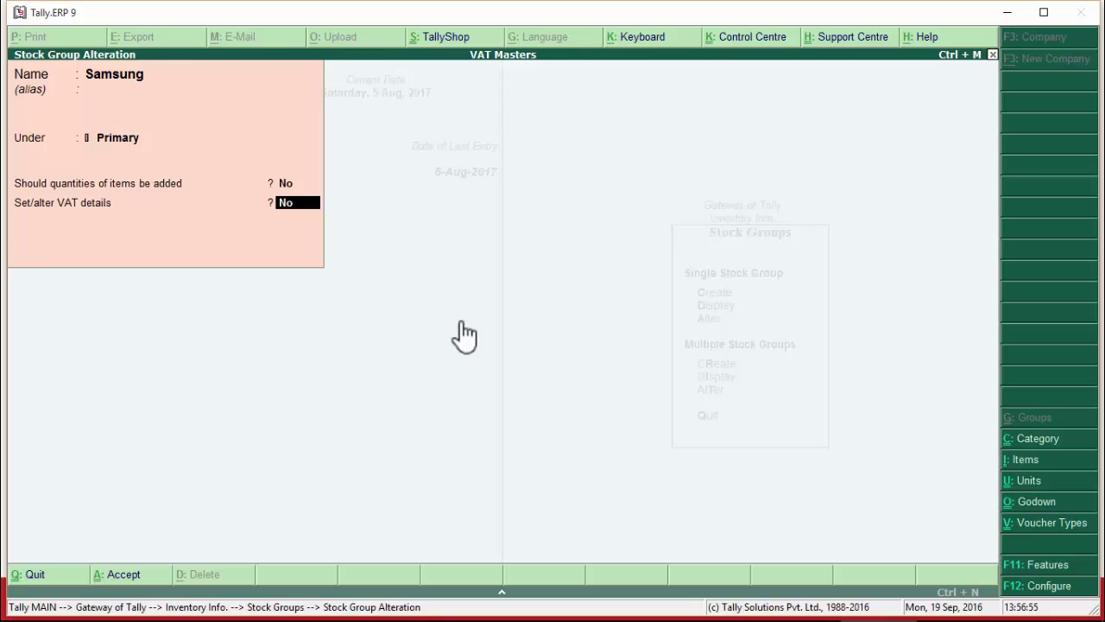
pyautogui.write('y')
pyautogui.press('Return')
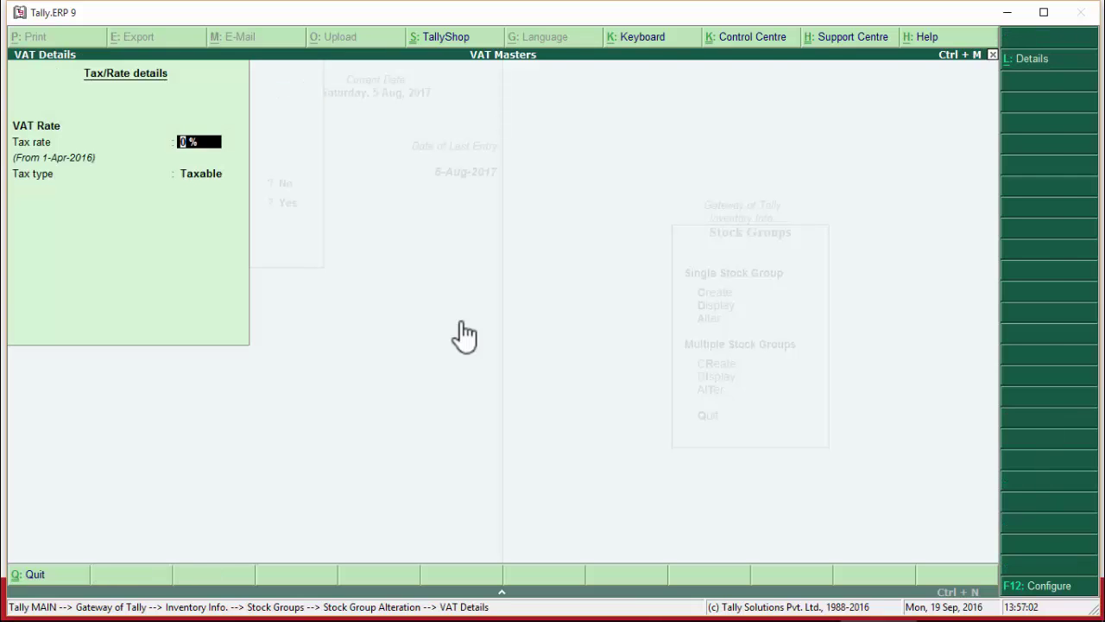
pyautogui.write('5.5')
pyautogui.press('Return')
pyautogui.press('Return')
pyautogui.press('Return')
pyautogui.press('Return')
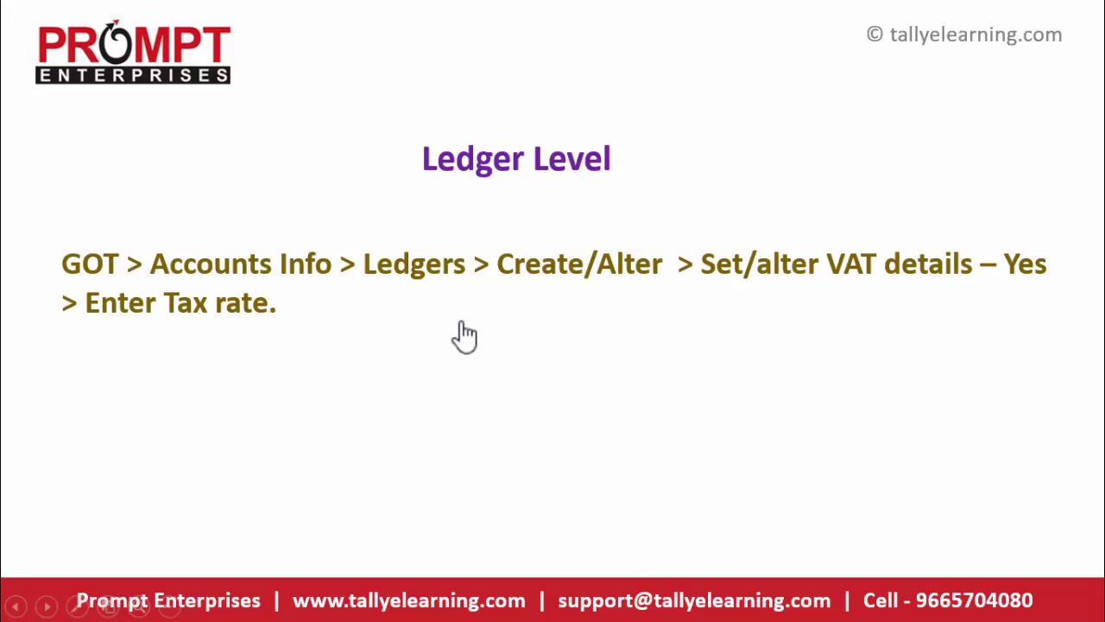
pyautogui.click(464, 336)
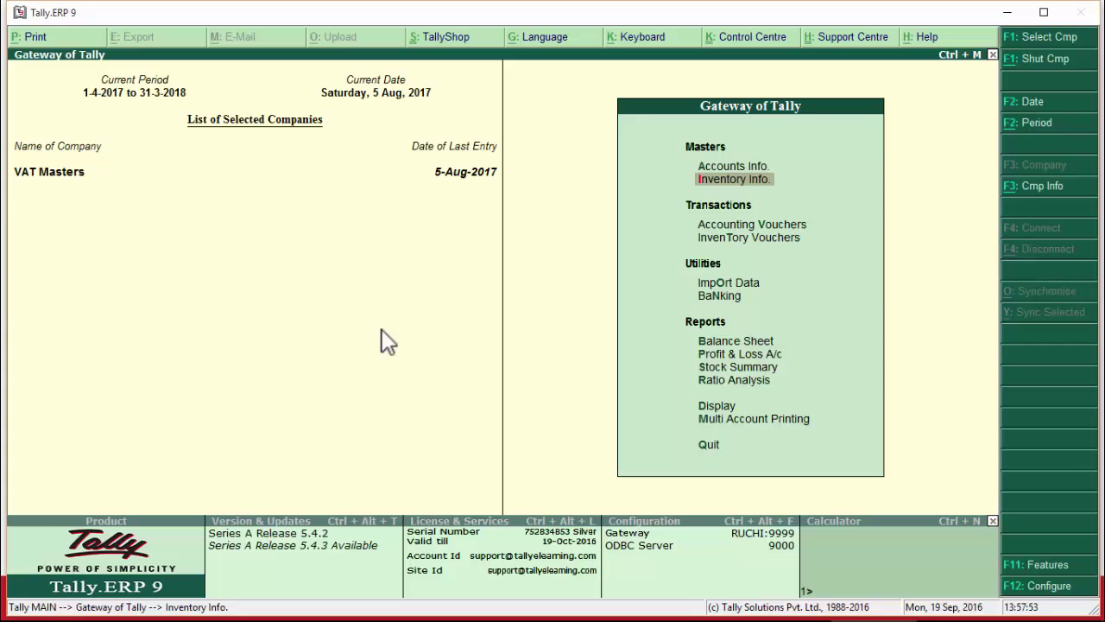
# Step: Open the Battery stock item for alteration from the inventory masters
pyautogui.press('Return')
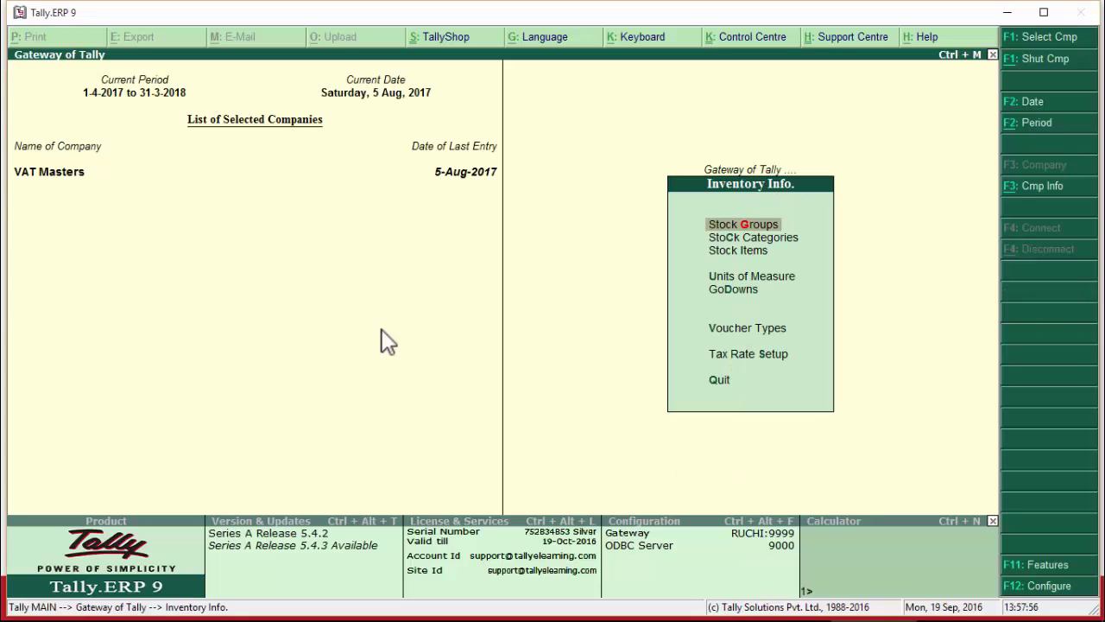
pyautogui.press('Down')
pyautogui.press('Down')
pyautogui.press('Return')
pyautogui.press('Down')
pyautogui.press('Down')
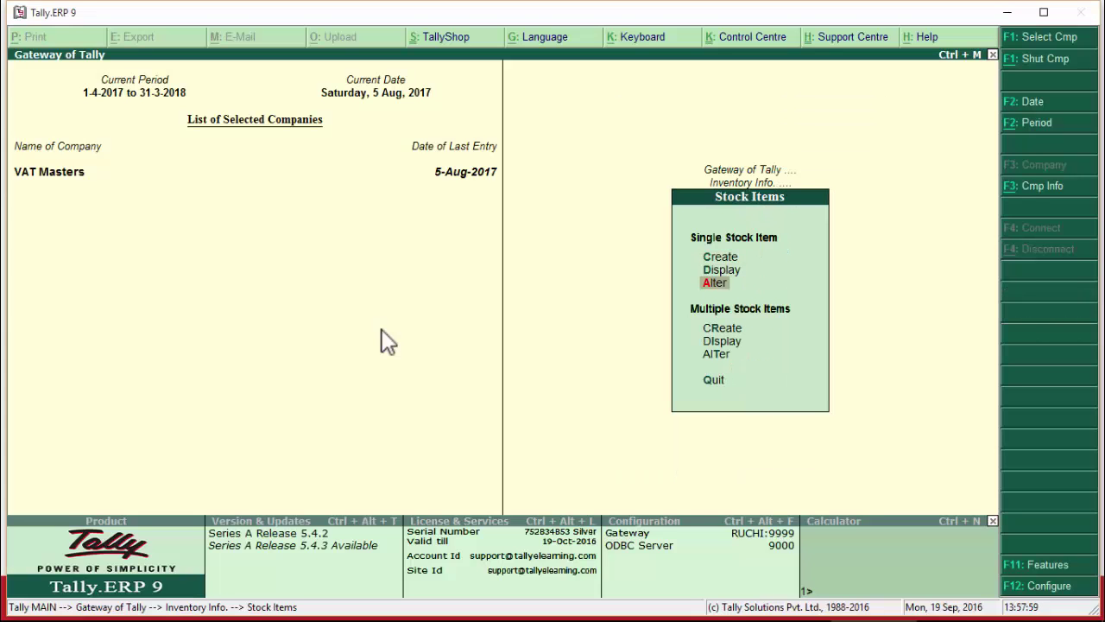
pyautogui.press('Return')
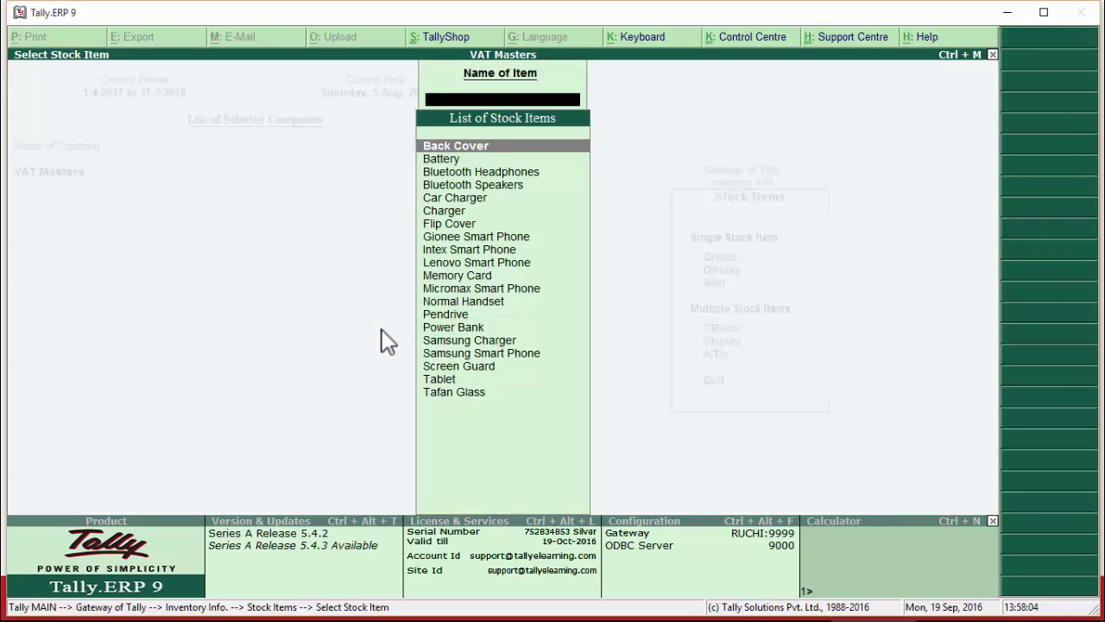
pyautogui.press('Down')
pyautogui.press('Return')
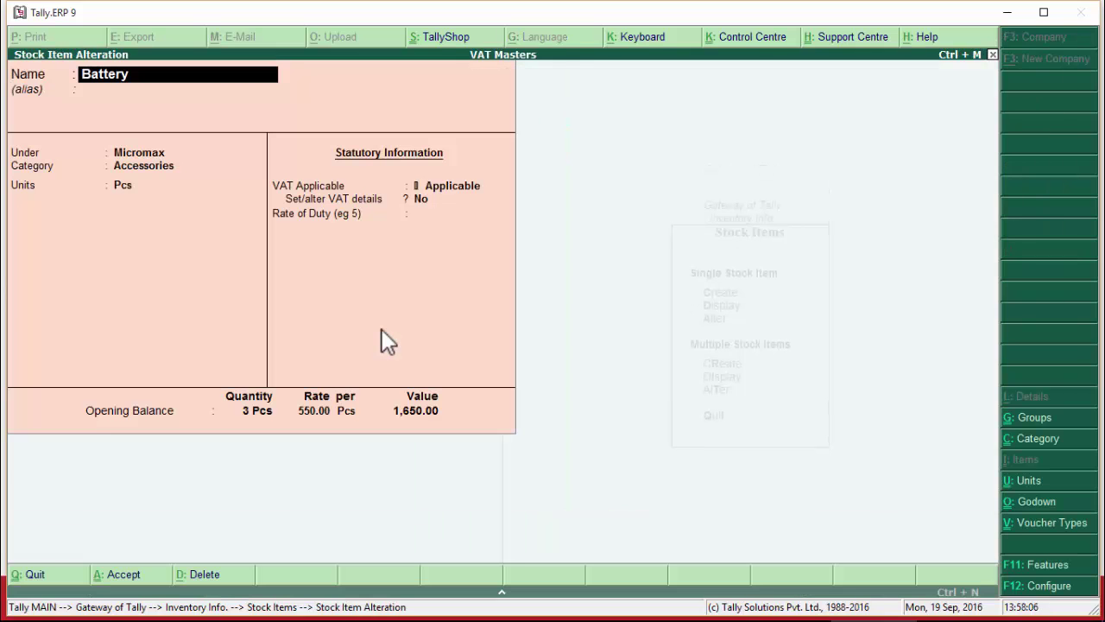
# Step: Keep the Battery item's general details and set its Set/alter VAT details option to Yes
pyautogui.press('Return')
pyautogui.press('Return')
pyautogui.press('Return')
pyautogui.press('Return')
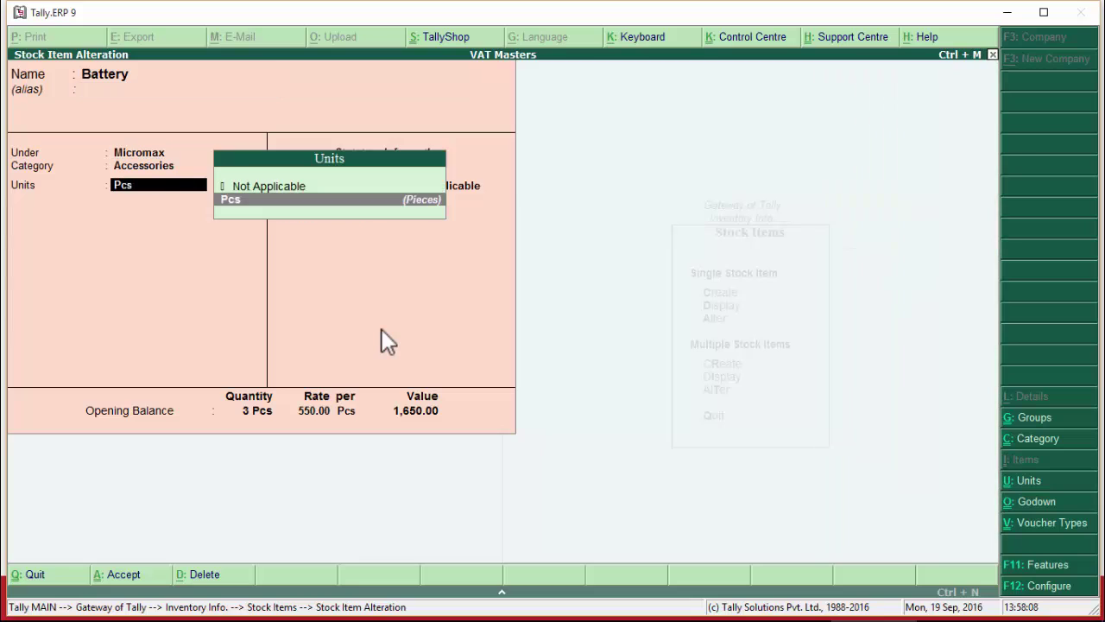
pyautogui.press('Return')
pyautogui.press('Return')
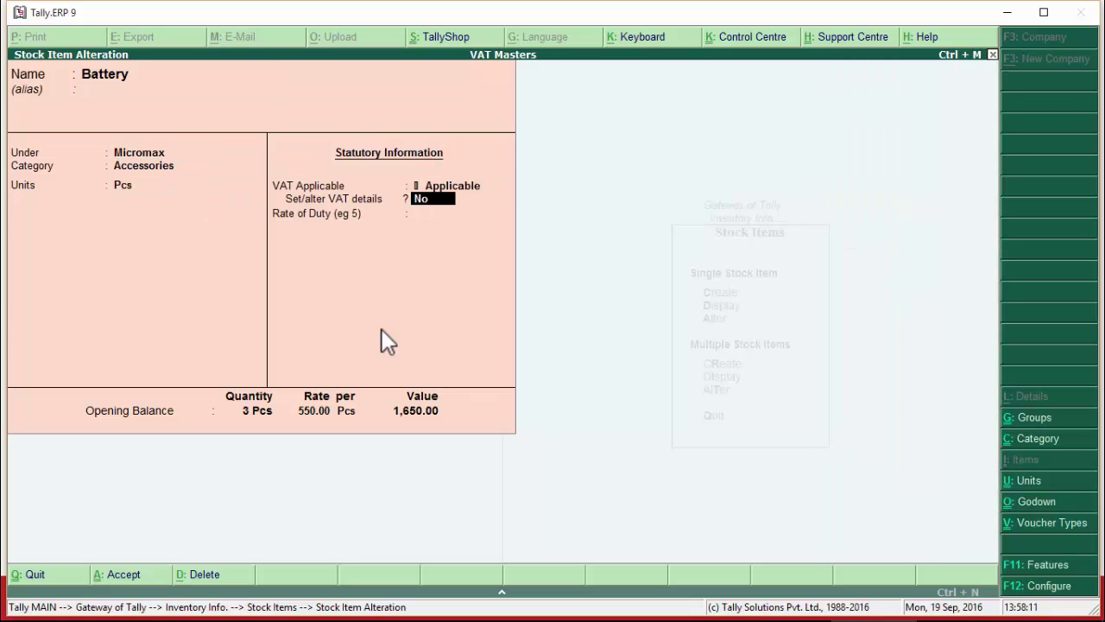
pyautogui.write('y')
pyautogui.press('Return')
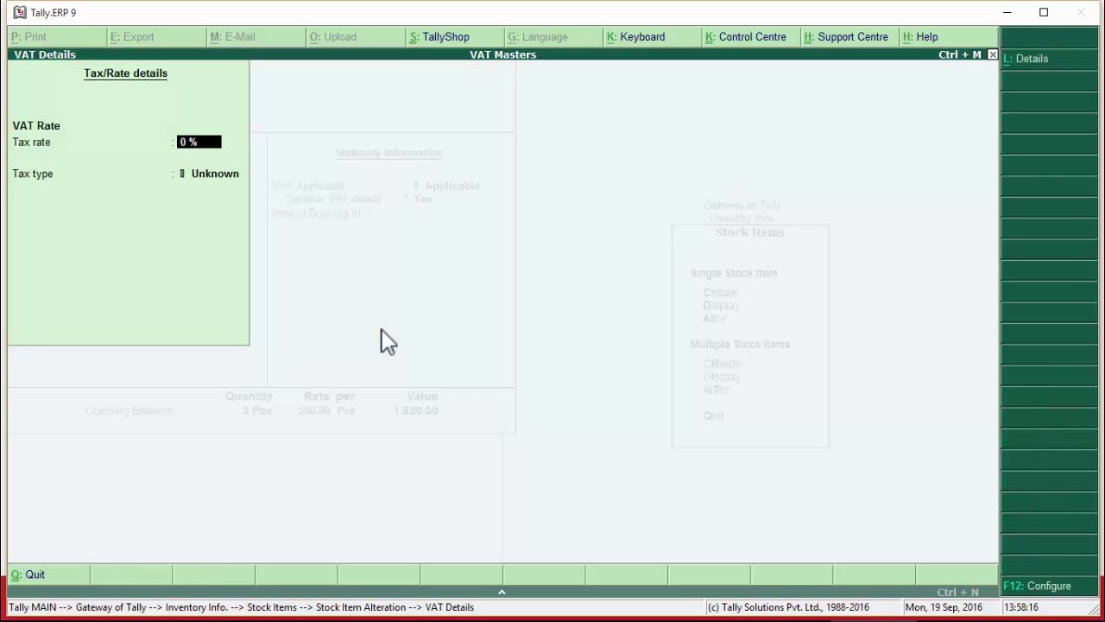
# Step: Set the Battery item's VAT rate to 12.5% with tax type Taxable, applicable from 1-Apr-2016
pyautogui.write('12.5')
pyautogui.press('Return')
pyautogui.press('Return')
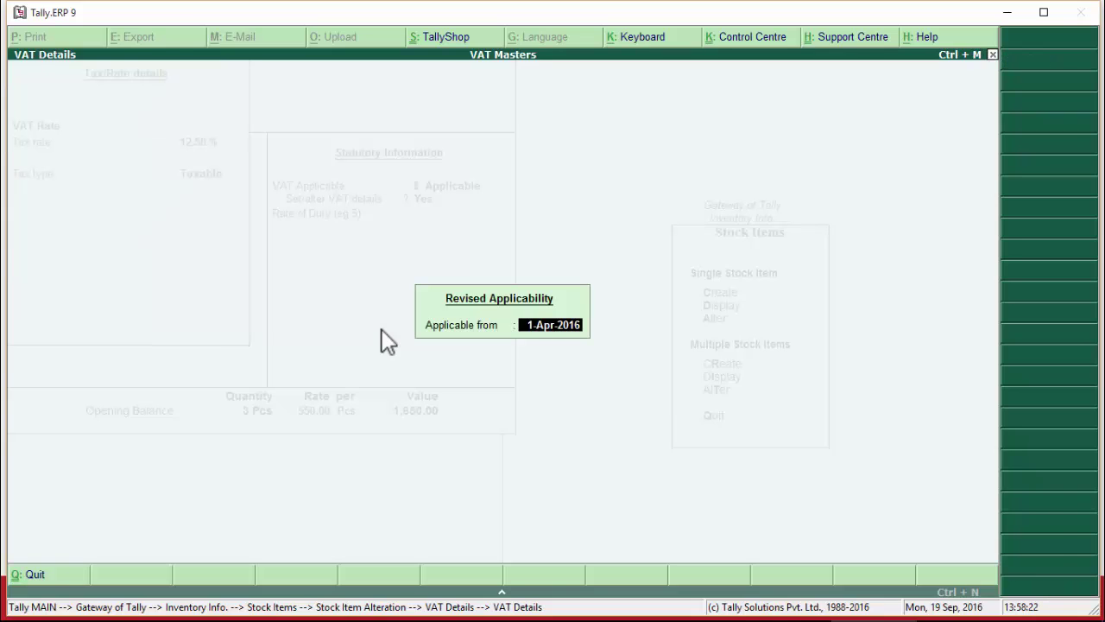
pyautogui.press('Return')
pyautogui.press('Return')
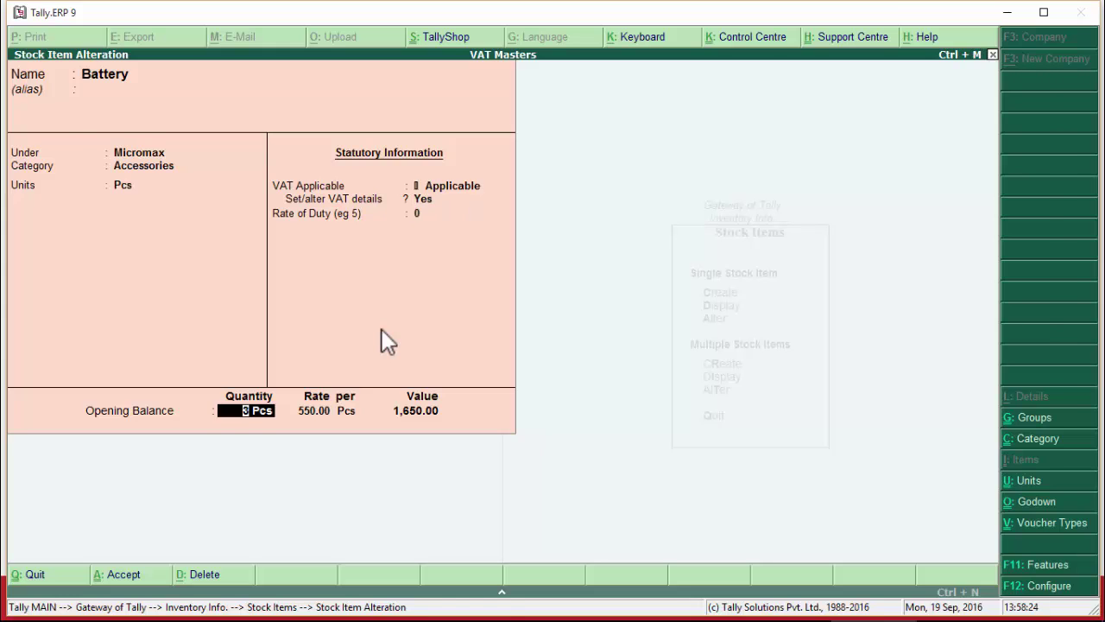
# Step: Keep the Battery item's opening balance and Aurangabad godown allocation, and save the stock item
pyautogui.press('Return')
pyautogui.press('Return')
pyautogui.press('Return')
pyautogui.press('Return')
pyautogui.press('Return')
pyautogui.press('Return')
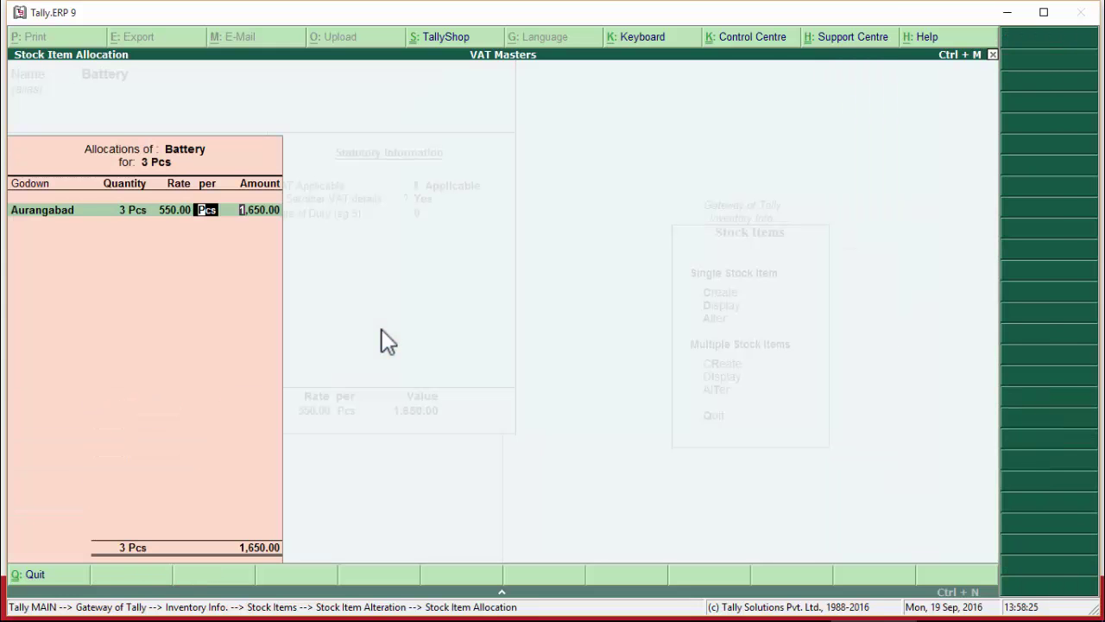
pyautogui.hotkey('ctrl', 'a')
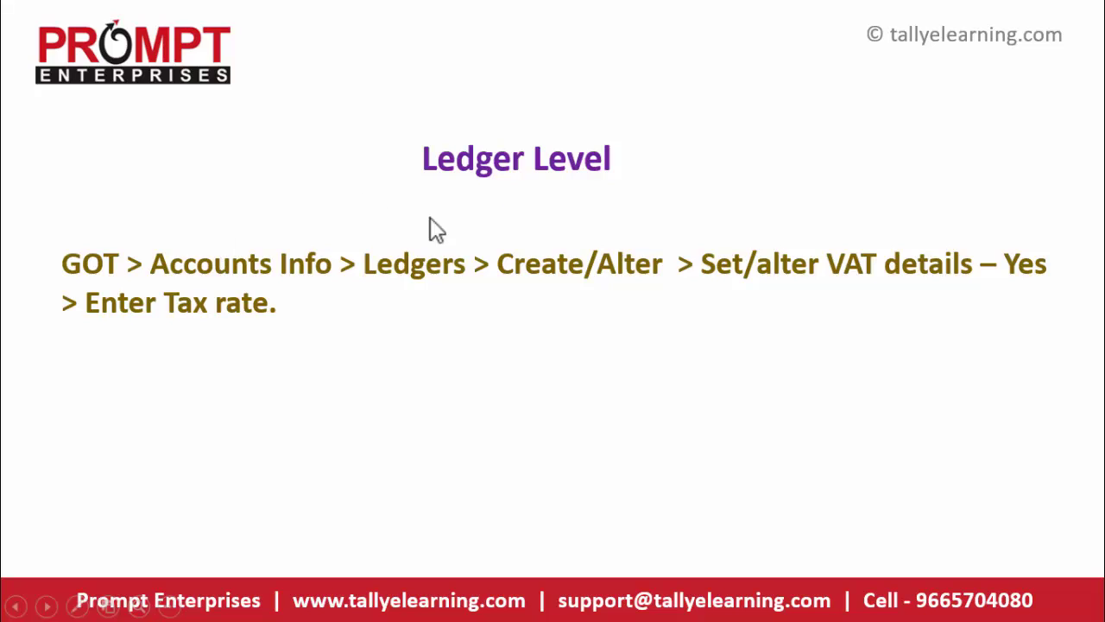
pyautogui.click(463, 367)
pyautogui.click(461, 367)
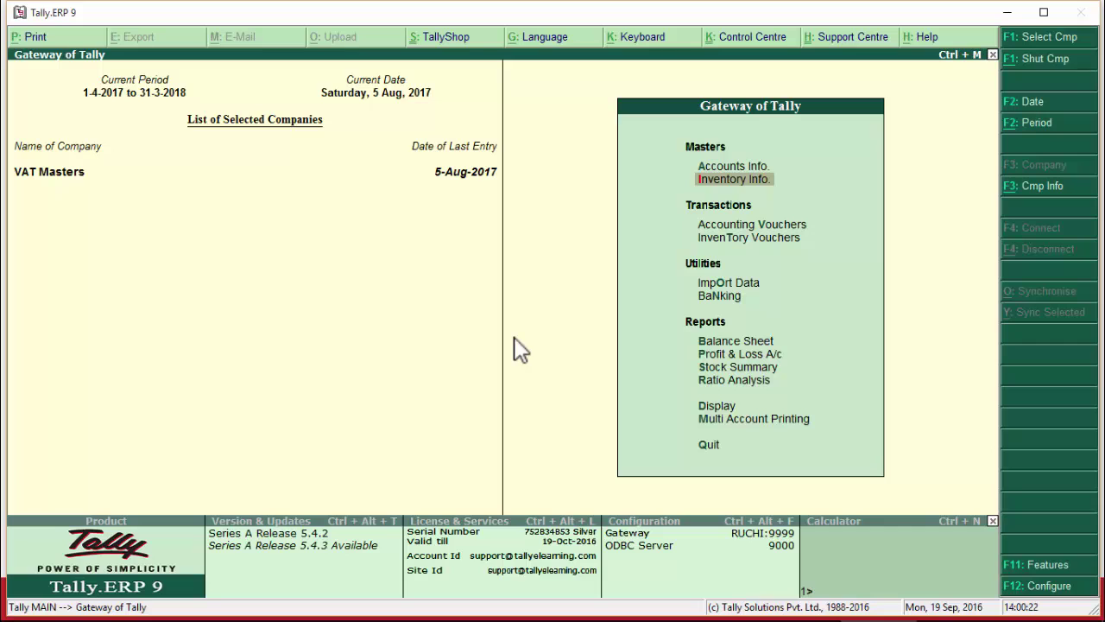
# Step: Start a new single ledger named Purchase Account under the Purchase Accounts group
pyautogui.press('Up')
pyautogui.press('Return')
pyautogui.press('Down')
pyautogui.press('Return')
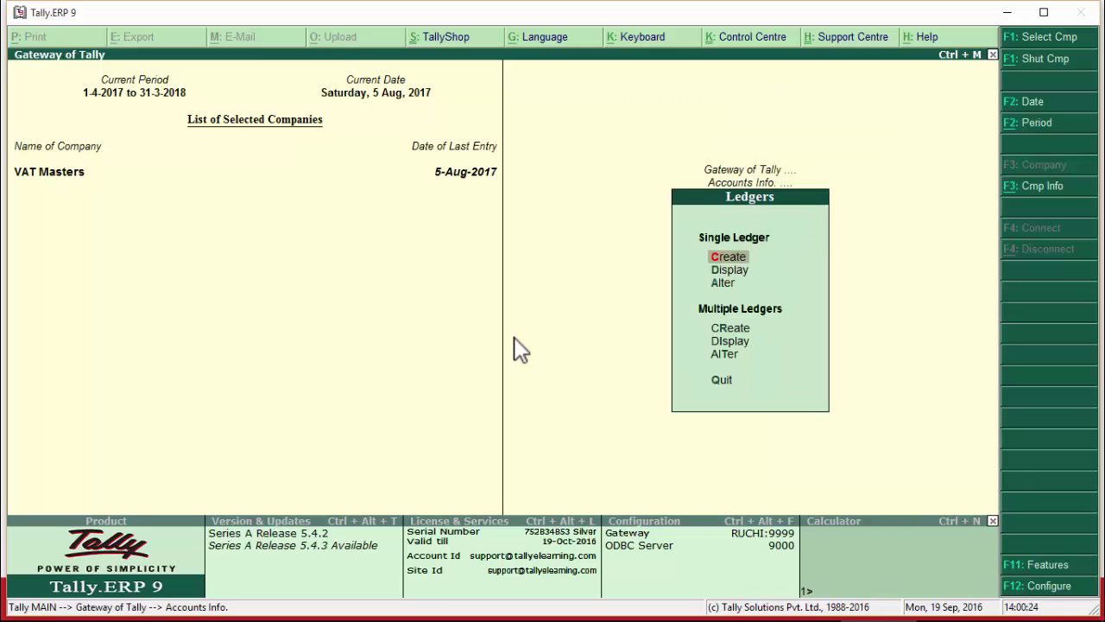
pyautogui.press('Return')
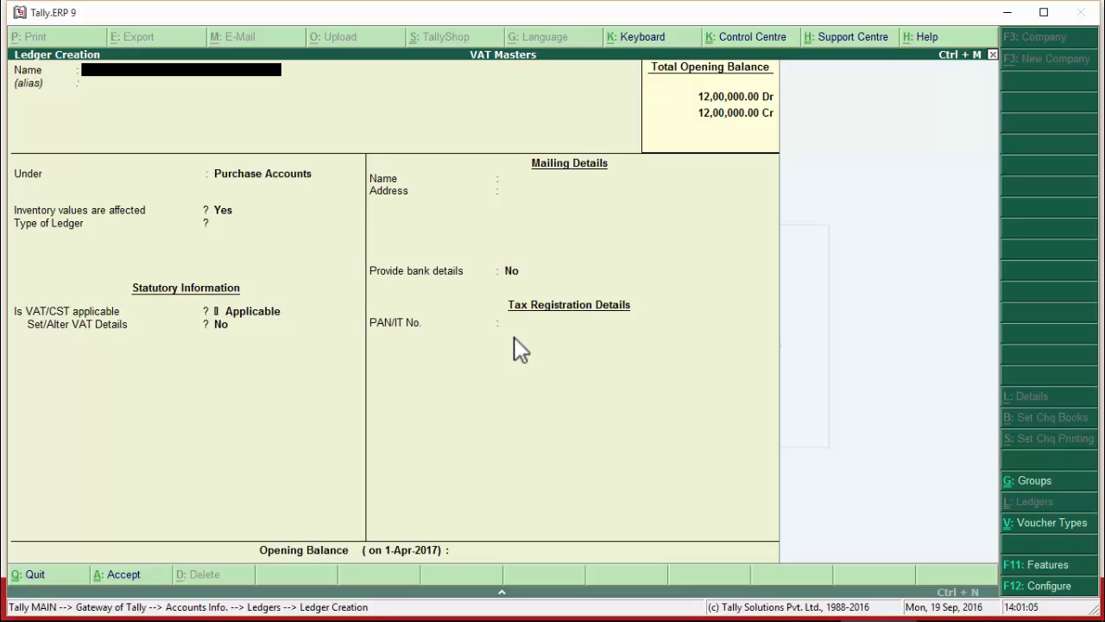
pyautogui.write('Purchase Accoun')
pyautogui.press('Return')
pyautogui.press('Return')
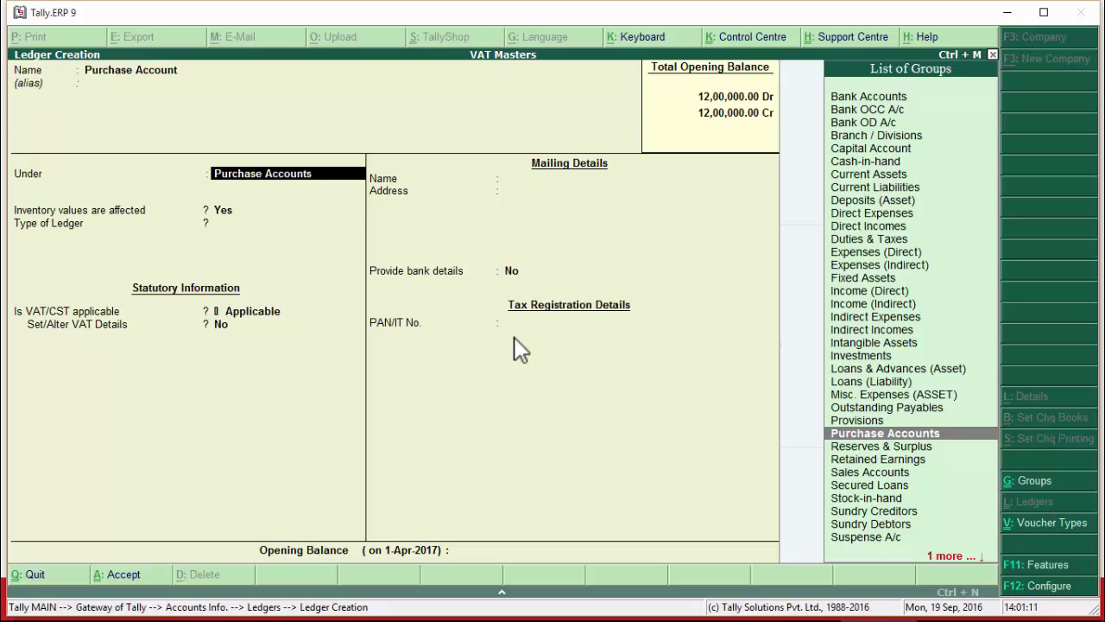
pyautogui.press('Return')
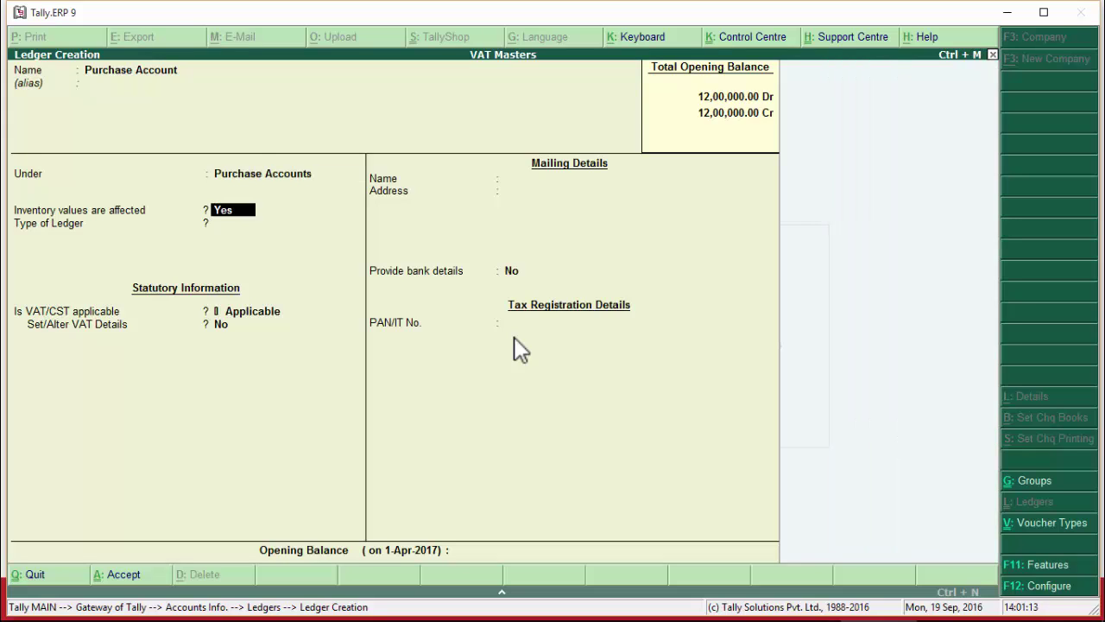
# Step: Keep the Purchase Account's inventory, ledger type and VAT/CST applicability defaults, and set its Set/Alter VAT Details option to Yes
pyautogui.press('Return')
pyautogui.press('Return')
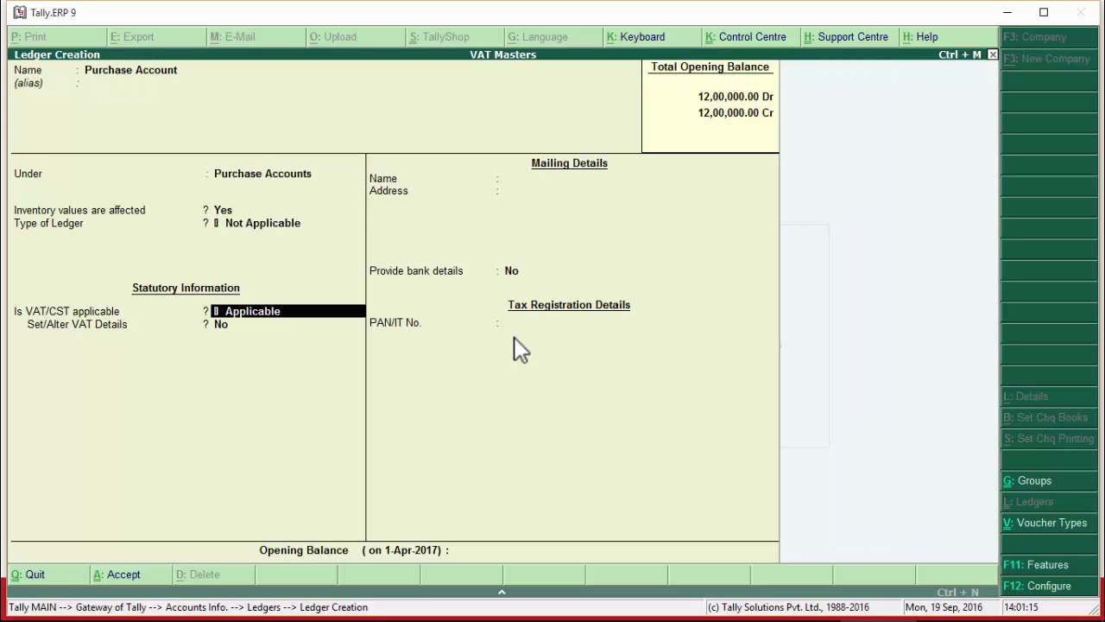
pyautogui.press('Return')
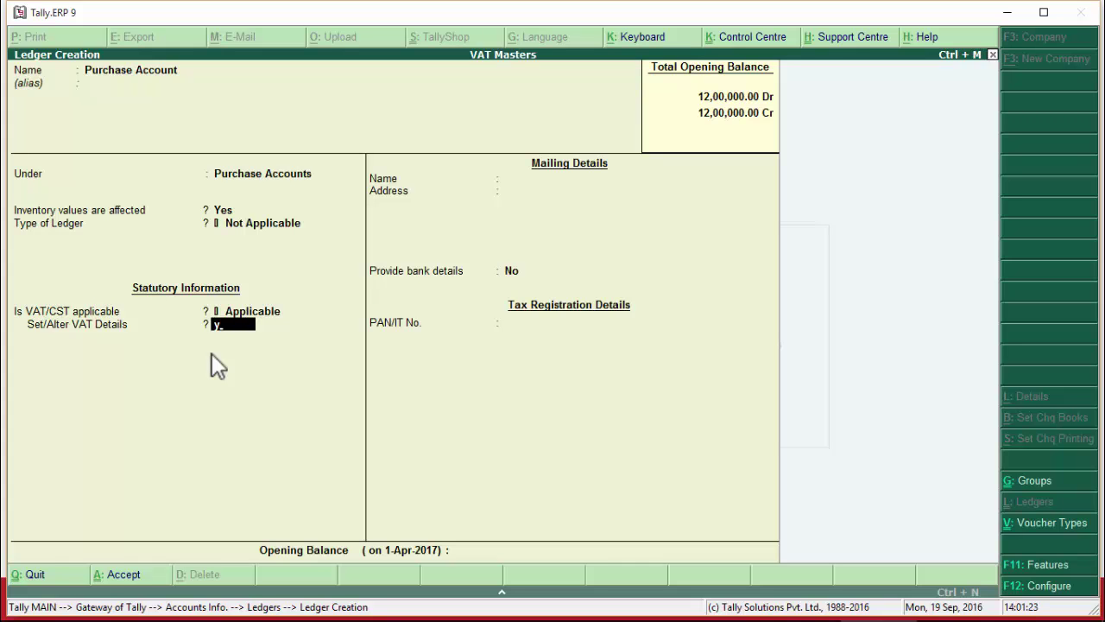
pyautogui.write('y')
pyautogui.press('Return')
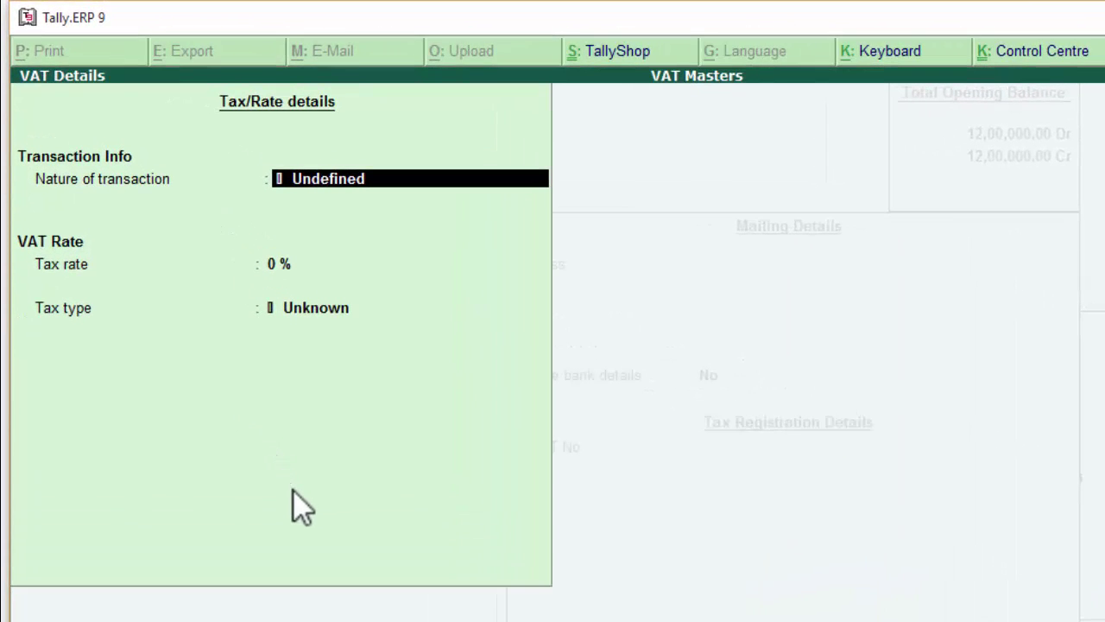
# Step: Set the Purchase Account ledger's VAT rate to 5.5% with nature of transaction Undefined and tax type Taxable, applicable from 1-Apr-2016
pyautogui.press('Return')
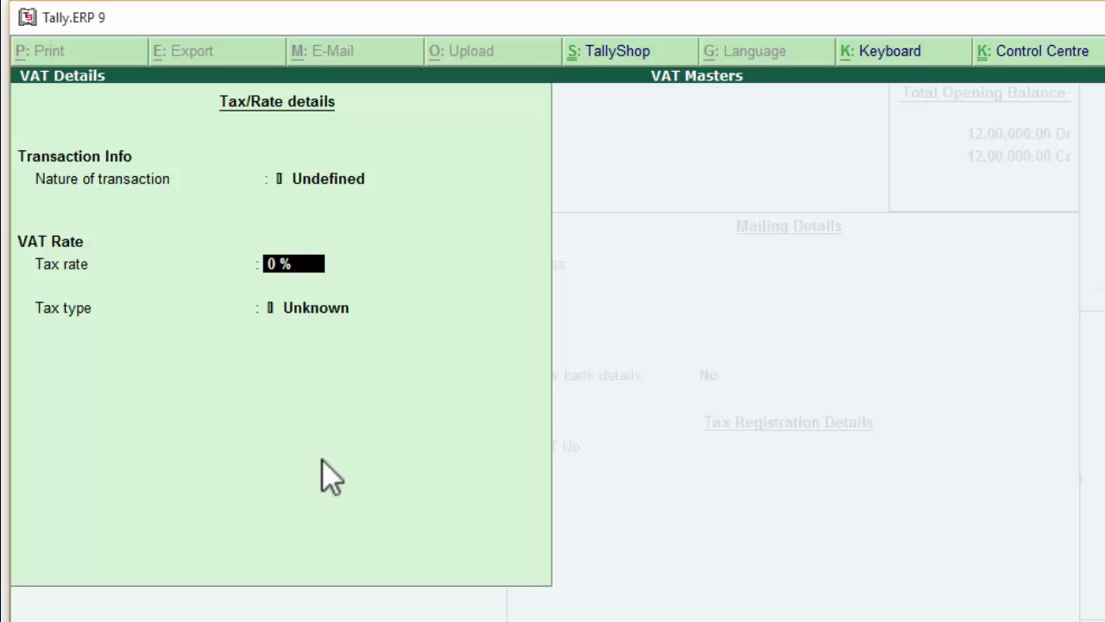
pyautogui.write('5.5')
pyautogui.press('Return')
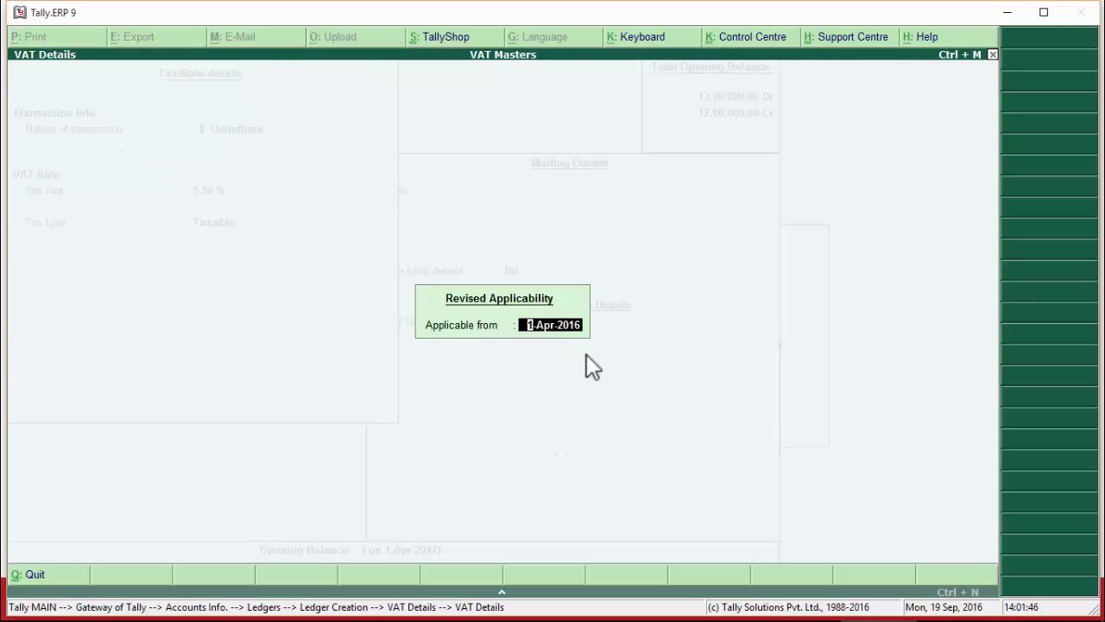
pyautogui.press('Return')
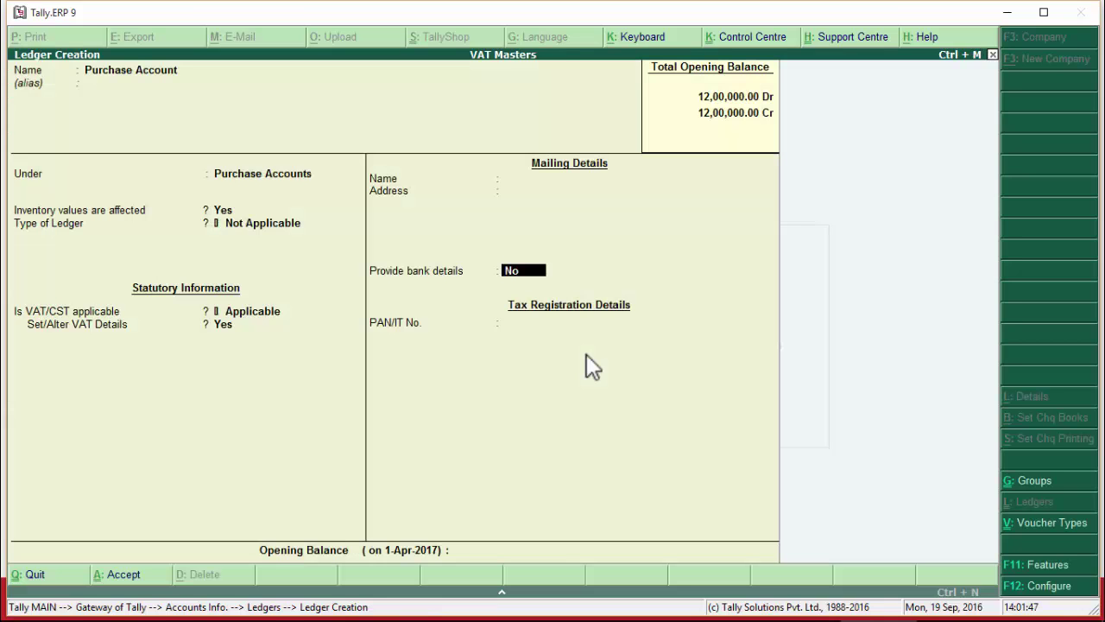
# Step: Keep Provide bank details at No, leave the opening balance blank, and save the Purchase Account ledger
pyautogui.press('Return')
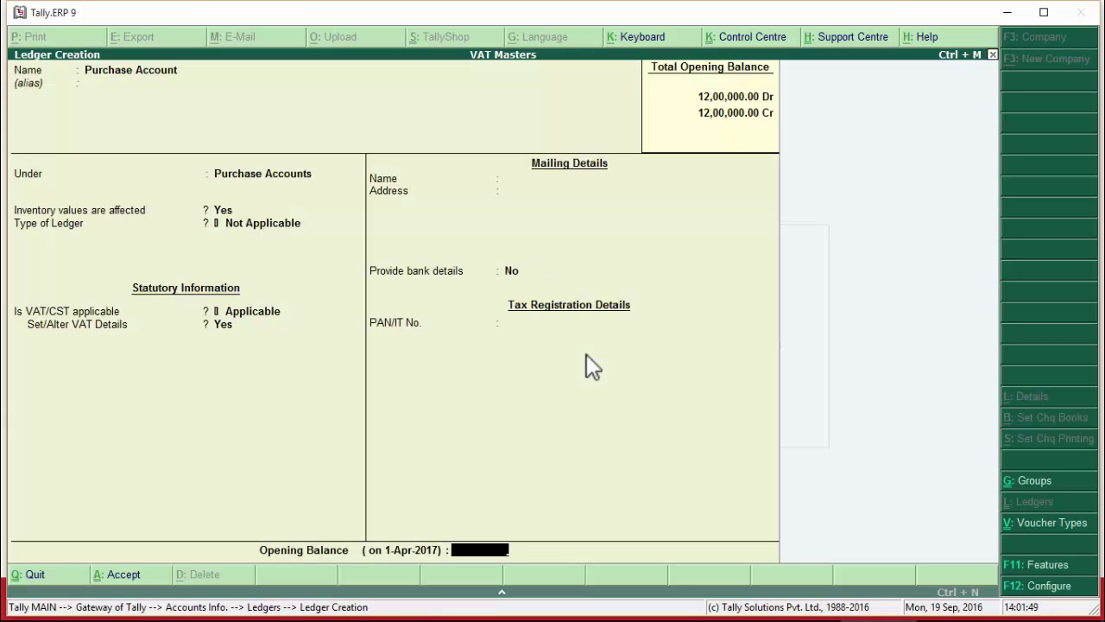
pyautogui.press('Return')
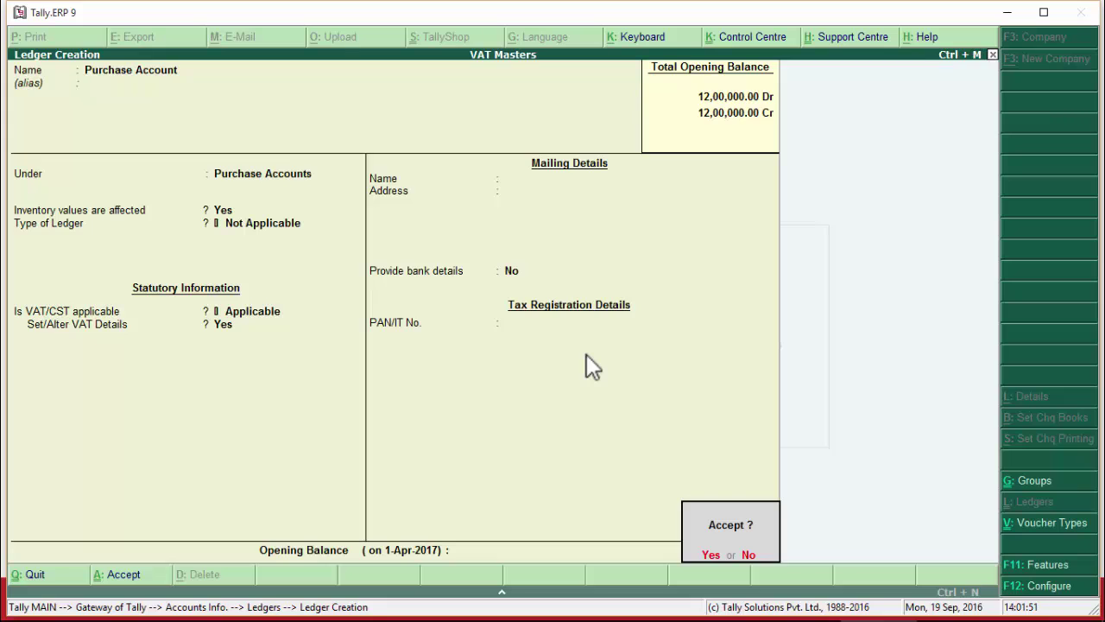
pyautogui.press('Return')
# Step: Check the list of ledgers on the slide and start a ledger named Sales Account under the Sales Accounts group
pyautogui.hotkey('alt', 'Tab')
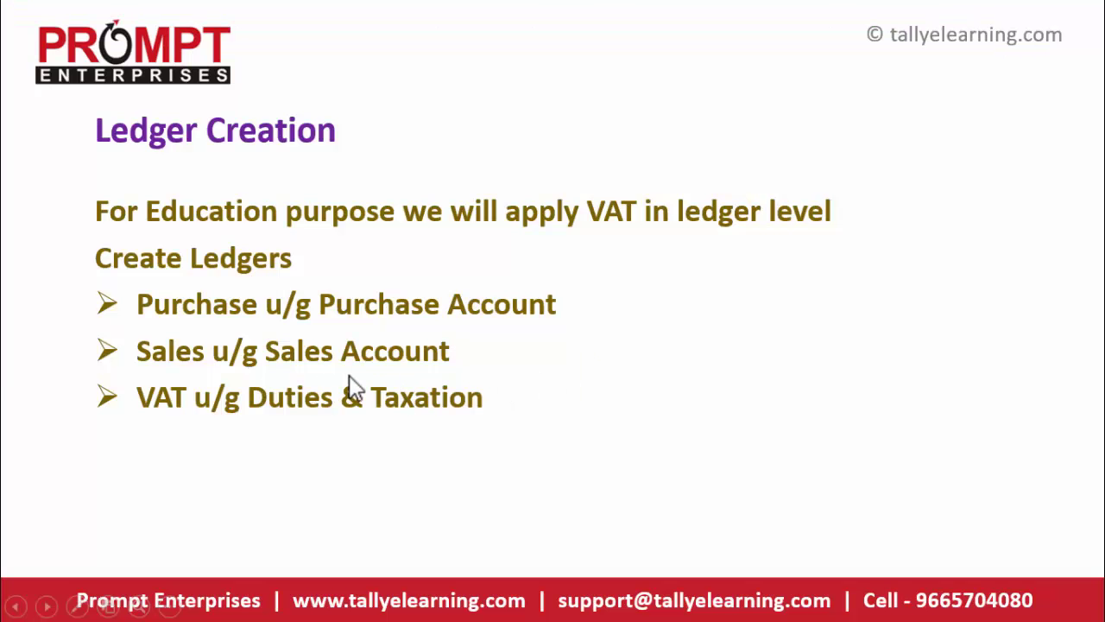
pyautogui.hotkey('alt', 'Tab')
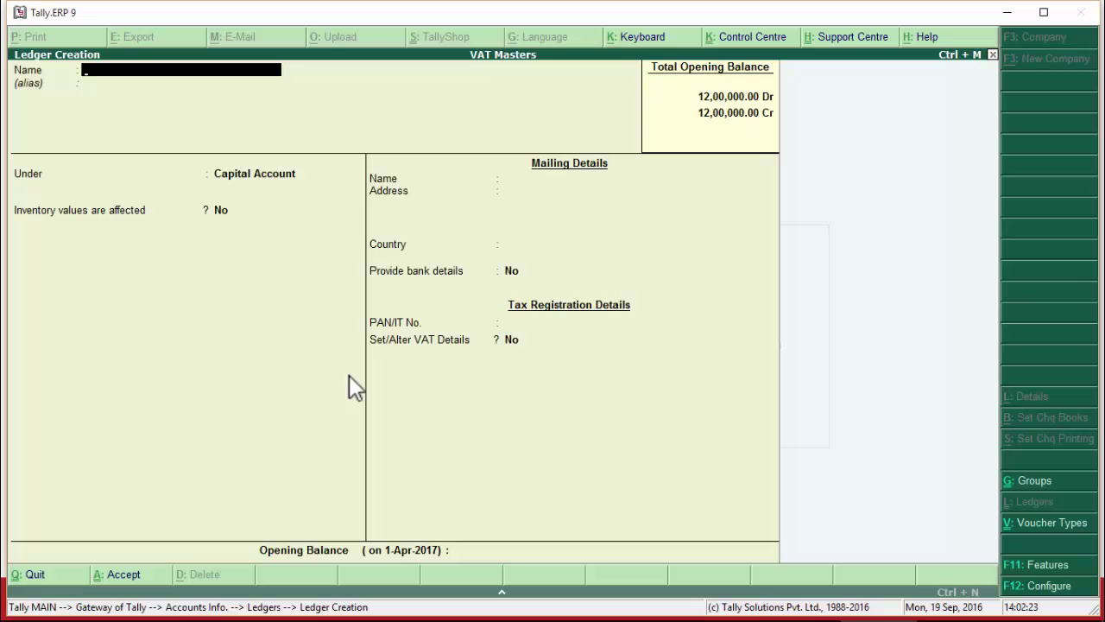
pyautogui.write('Sales Account')
pyautogui.press('Return')
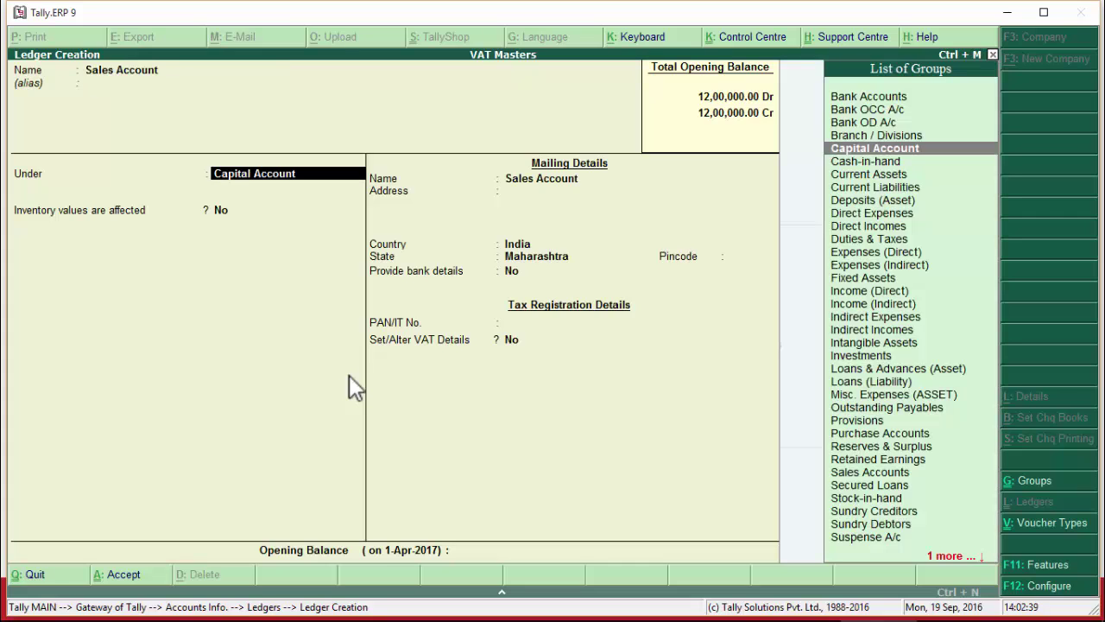
pyautogui.write('Sa')
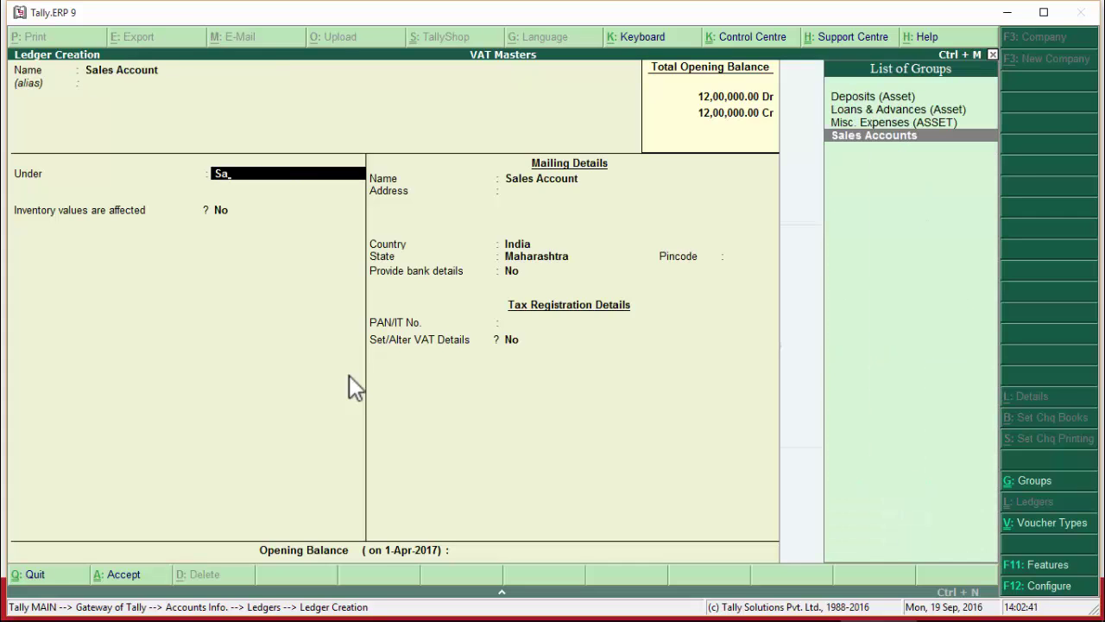
pyautogui.press('Return')
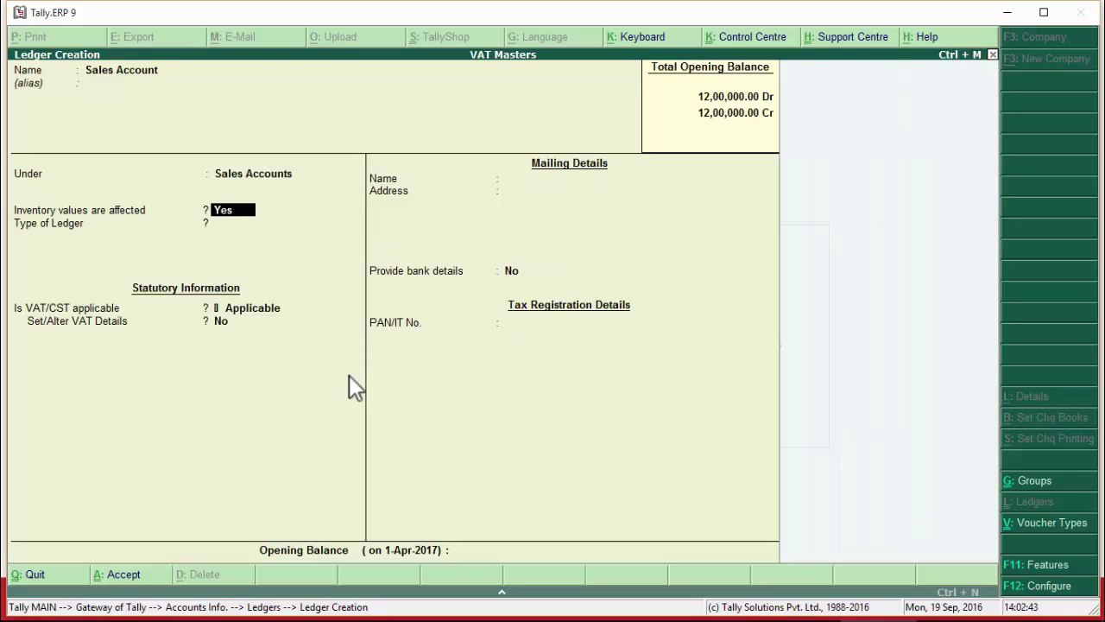
# Step: Keep the Sales Account's inventory, ledger type and VAT/CST applicability defaults, and set its Set/Alter VAT Details option to Yes
pyautogui.press('Return')
pyautogui.press('Return')
pyautogui.press('Return')
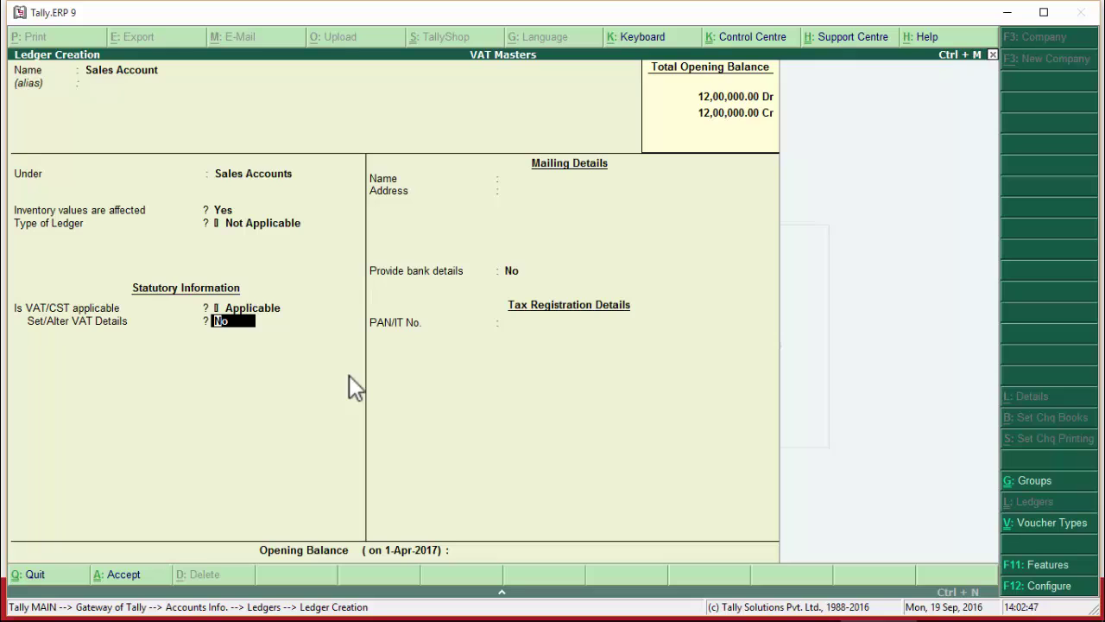
pyautogui.write('y')
pyautogui.press('Return')
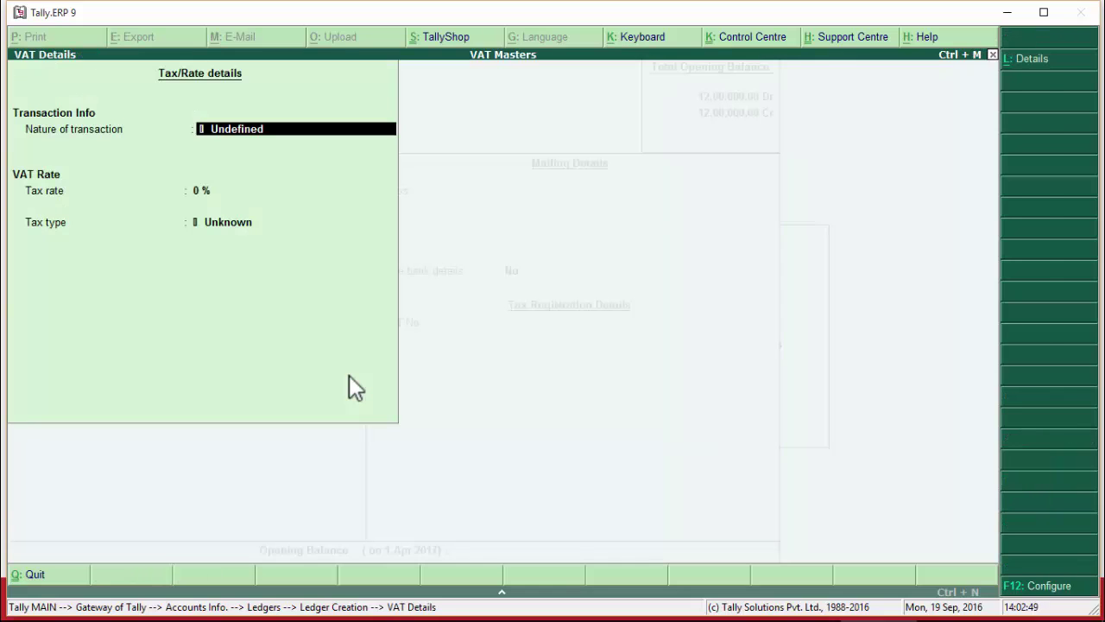
# Step: Set the Sales Account ledger's VAT rate to 5.5% with nature of transaction Undefined, and accept the default applicability date
pyautogui.press('Return')
pyautogui.write('5.5')
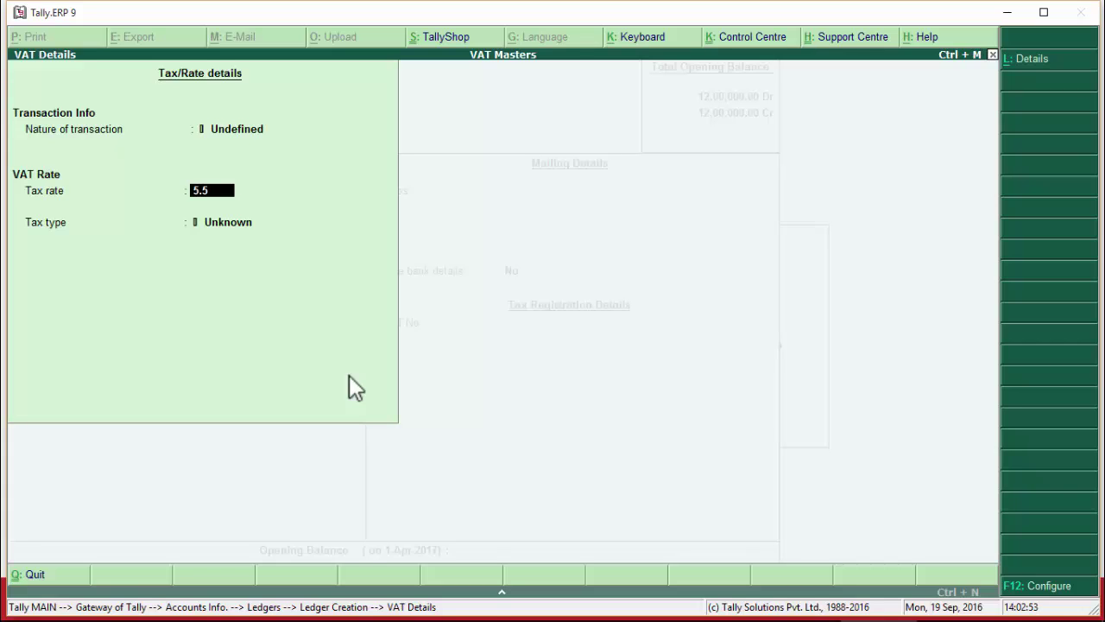
pyautogui.press('Return')
pyautogui.press('Return')
pyautogui.press('Return')
# Step: Keep bank details at No with no opening balance, and save the Sales Account ledger
pyautogui.press('Return')
pyautogui.press('Return')
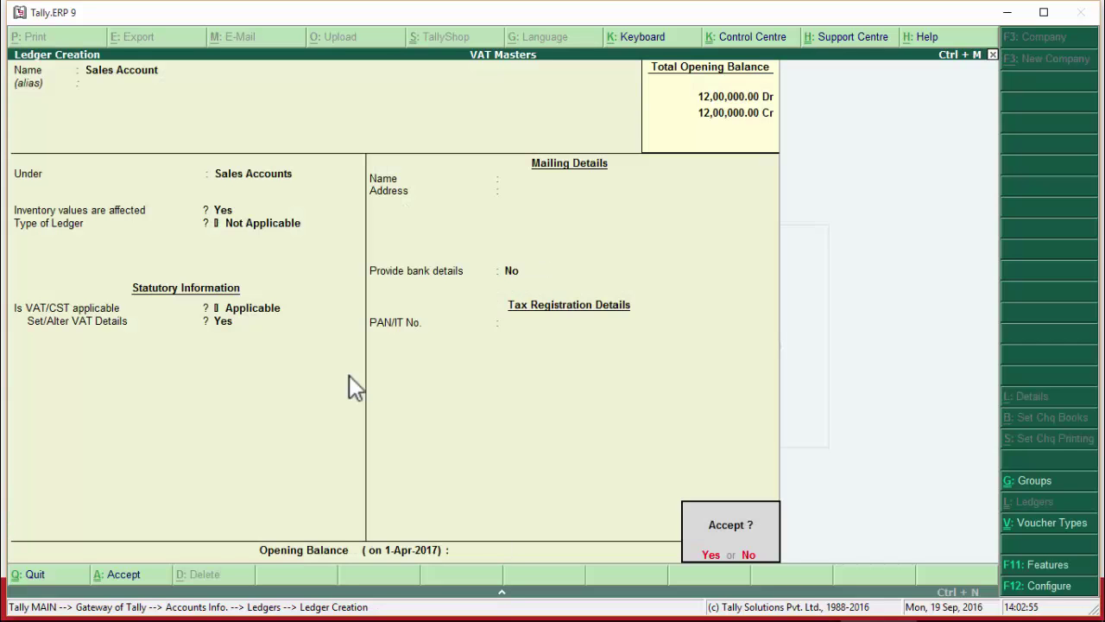
pyautogui.press('Return')
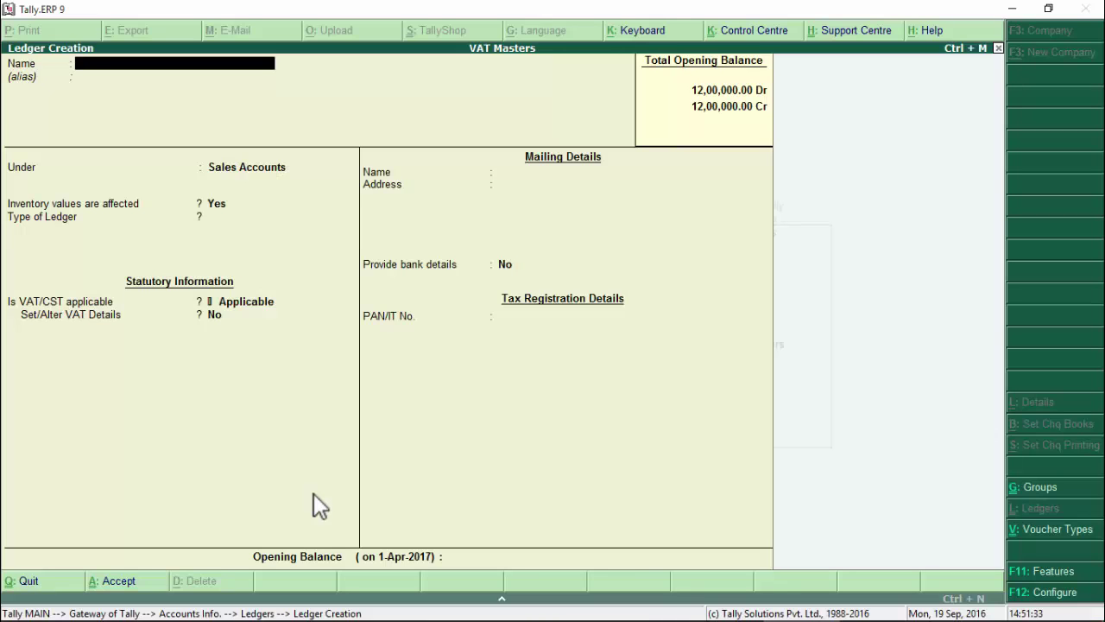
# Step: Start a ledger named VAT under the Duties & Taxes group and set its type of duty/tax to VAT
pyautogui.write('VAT')
pyautogui.press('Return')
pyautogui.press('Return')
pyautogui.write('Du')
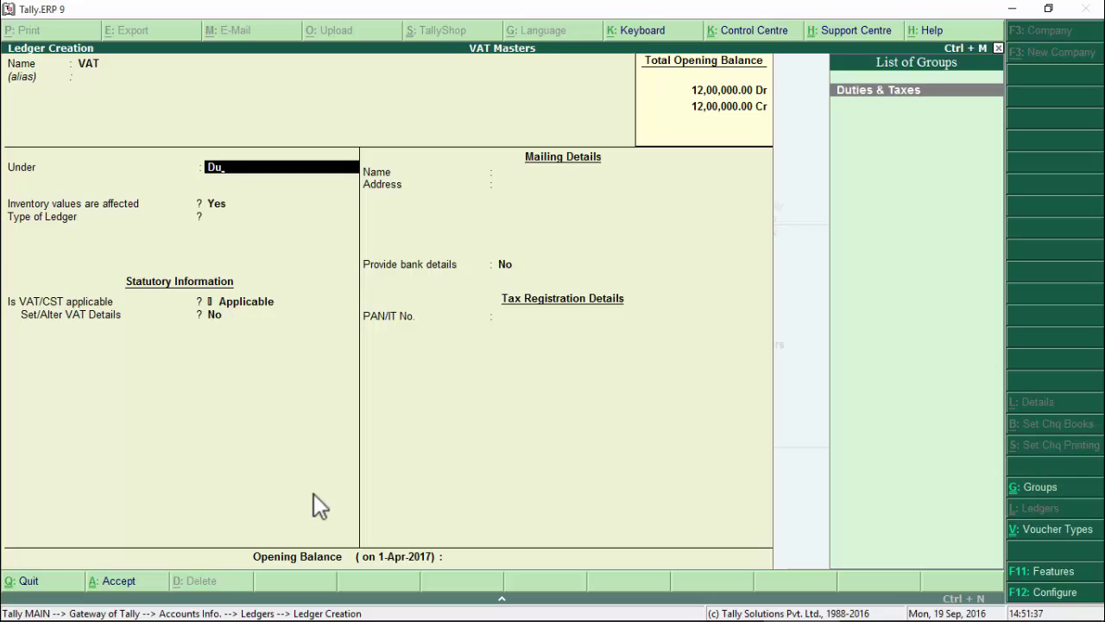
pyautogui.press('Return')
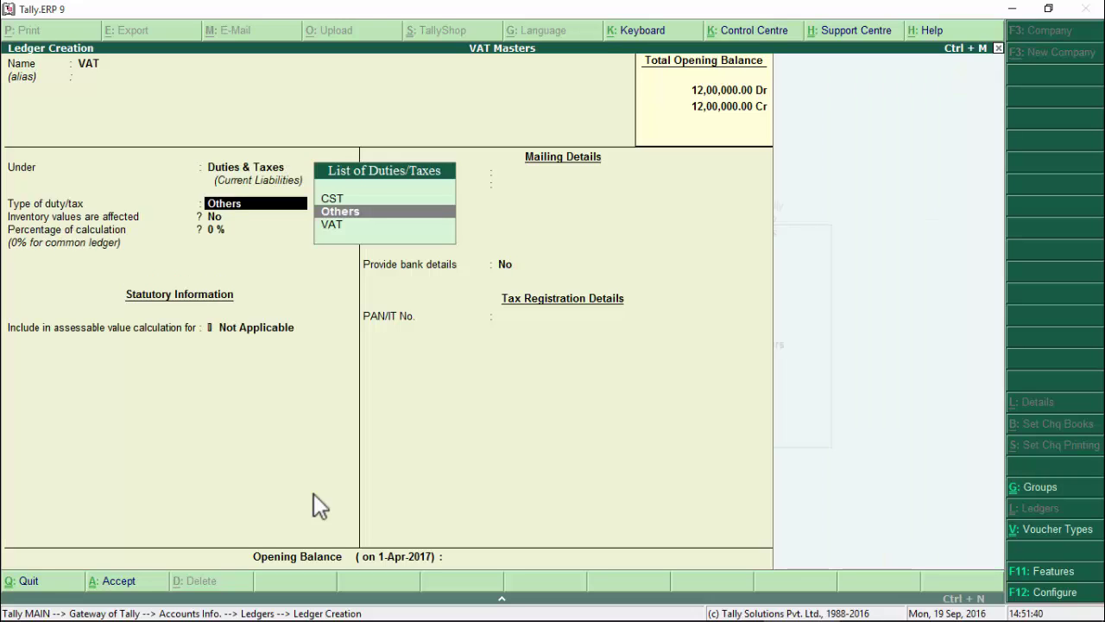
pyautogui.press('Down')
pyautogui.press('Return')
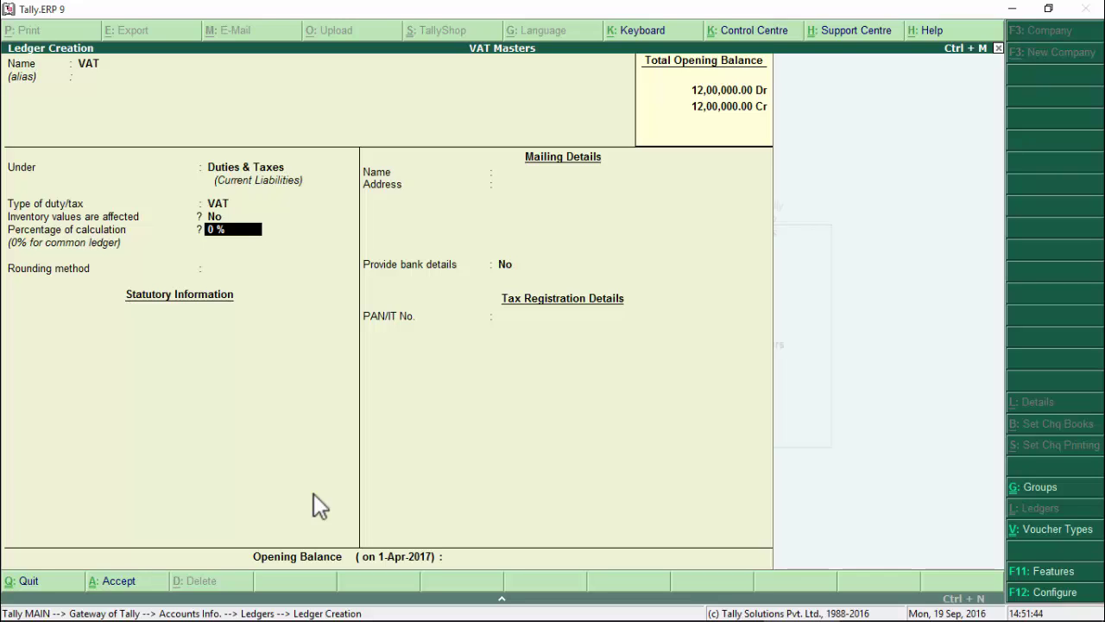
# Step: Set the VAT ledger's percentage of calculation to 5.5% with Normal Rounding, and save the ledger
pyautogui.write('5.5')
pyautogui.press('Return')
pyautogui.press('Down')
pyautogui.press('Down')
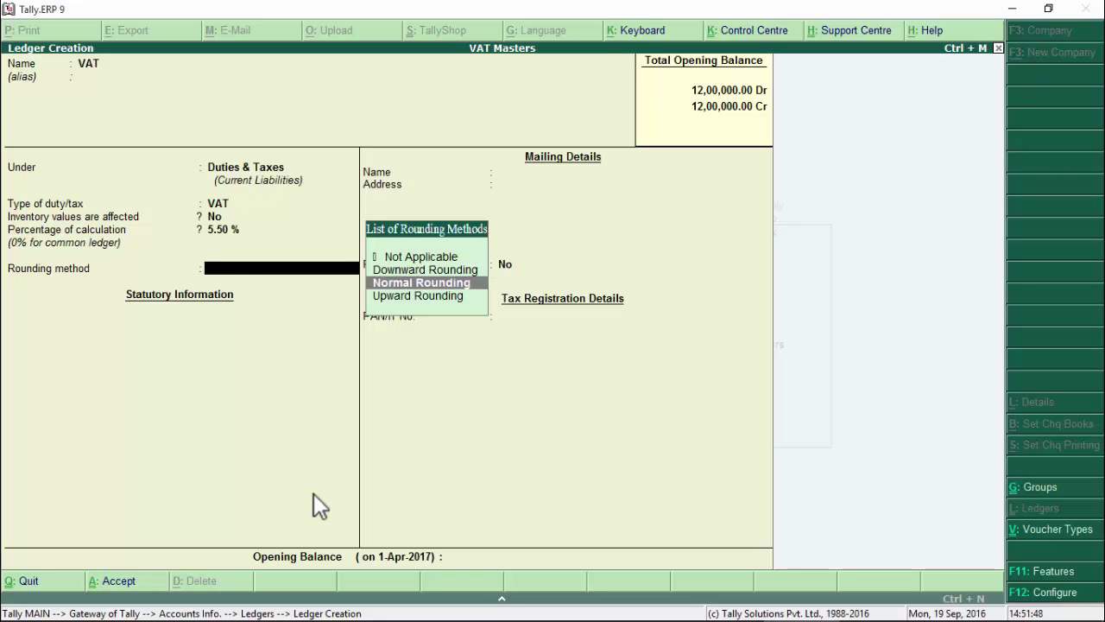
pyautogui.press('Return')
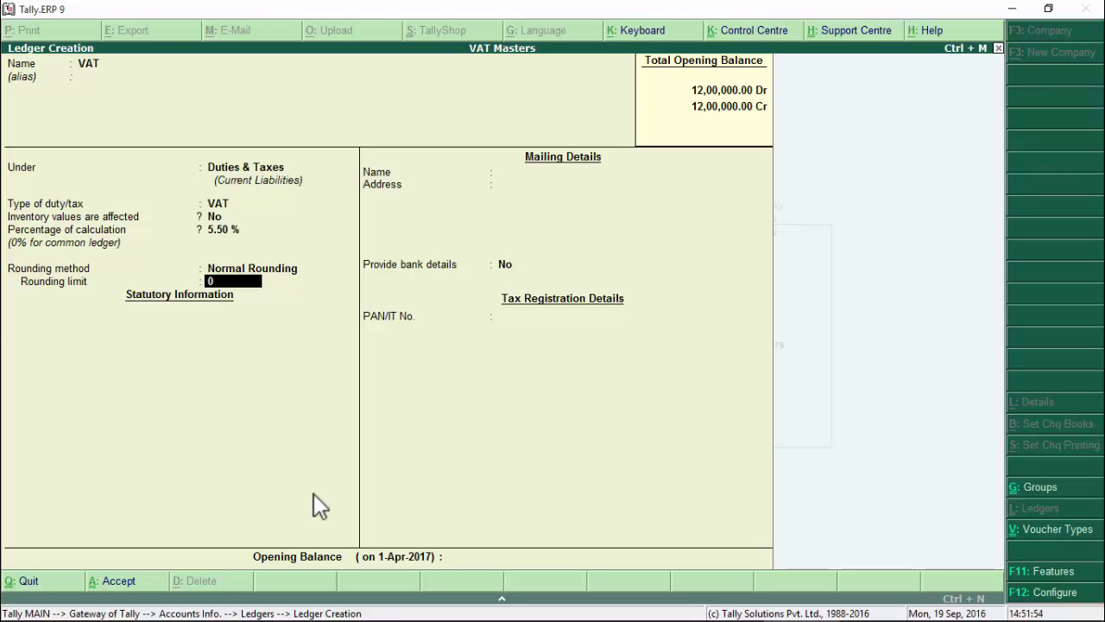
pyautogui.hotkey('ctrl', 'a')
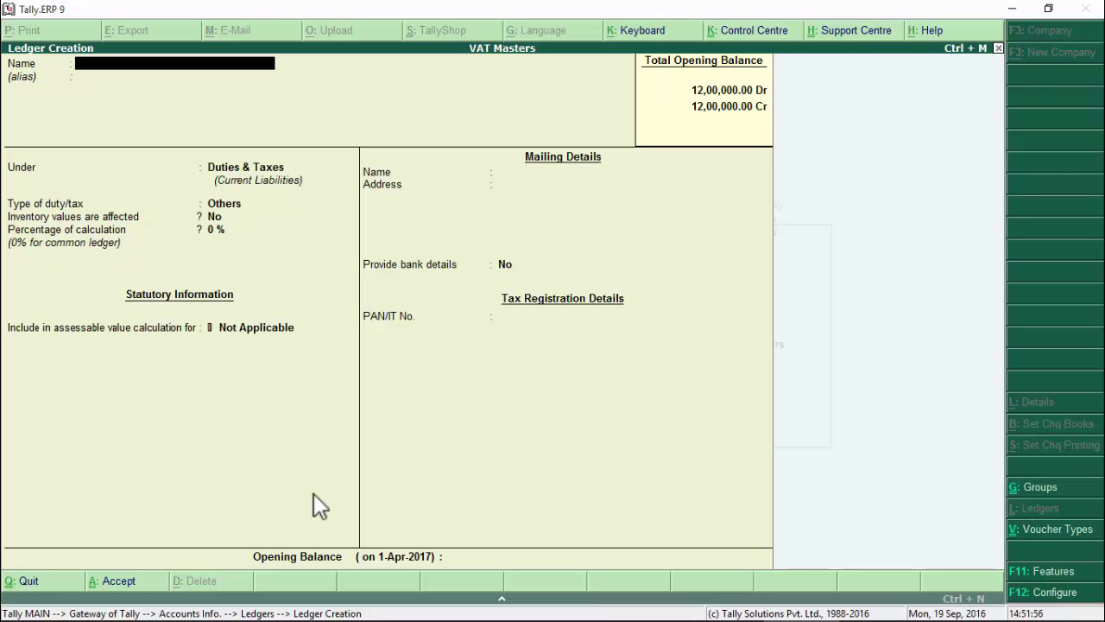
# Step: Quit the blank ledger creation form and leave ledger creation
pyautogui.press('Escape')
pyautogui.press('Return')
pyautogui.press('Escape')
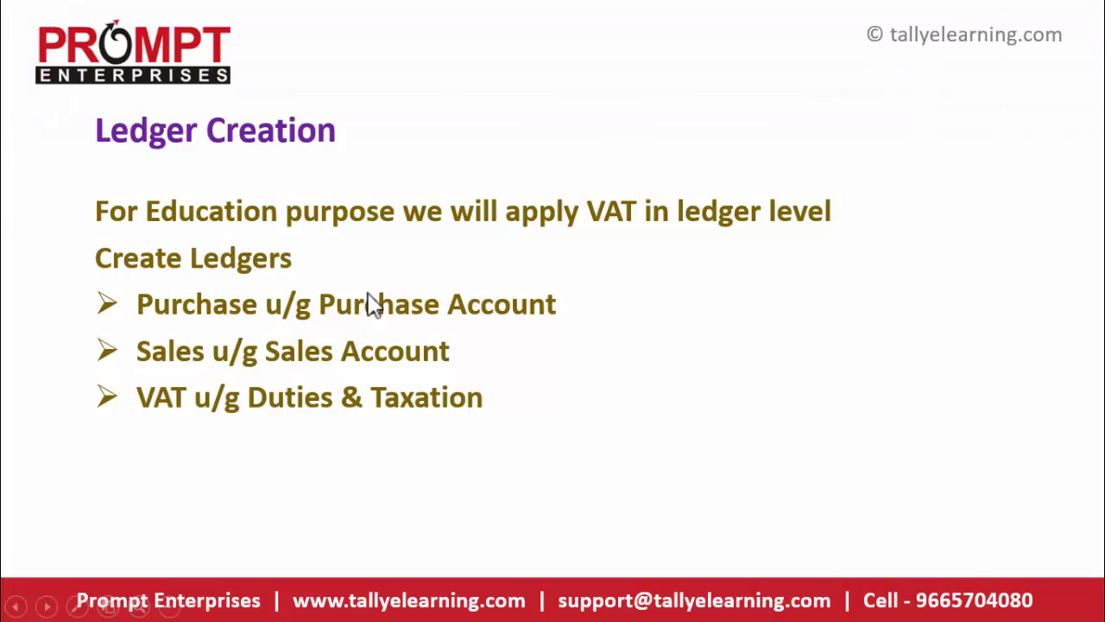